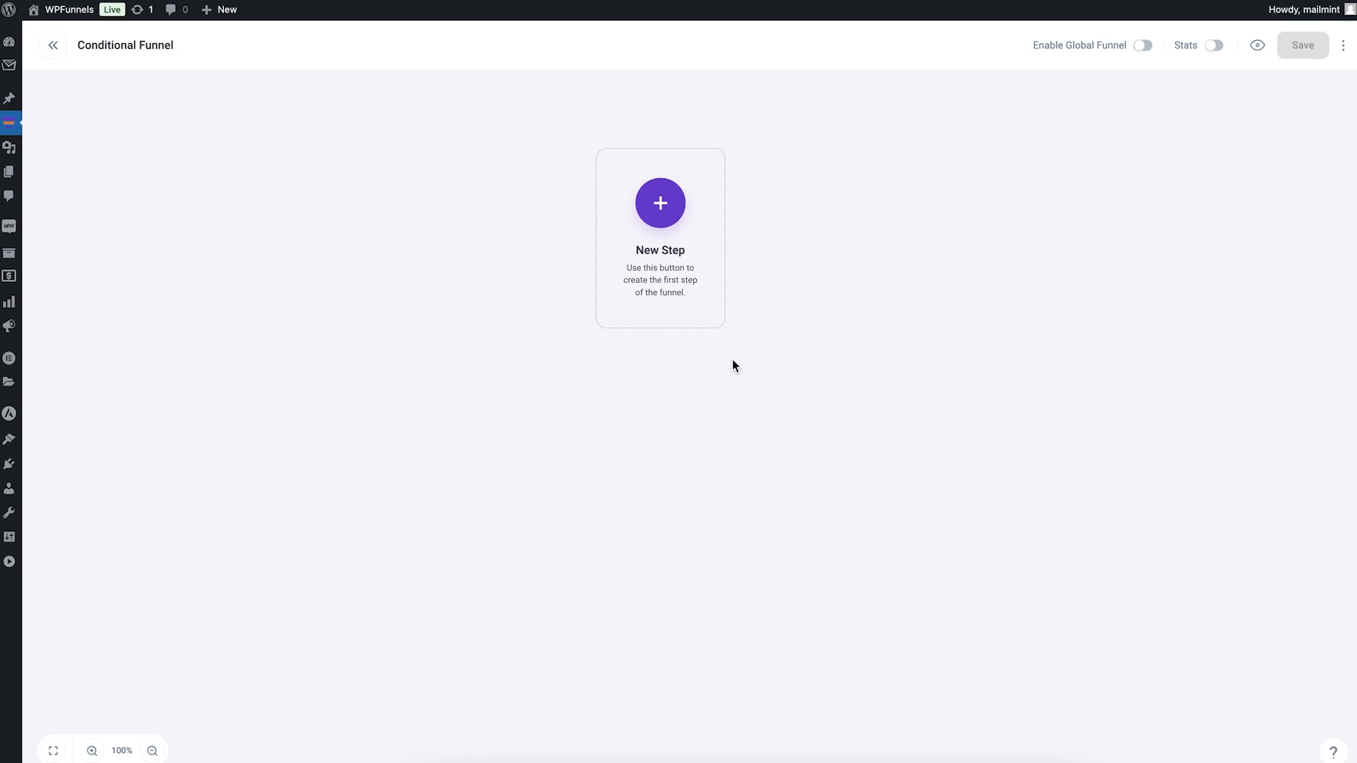
Step: Create the funnel's first step by importing the Electronics Shop Pro landing page template
click(667, 212)
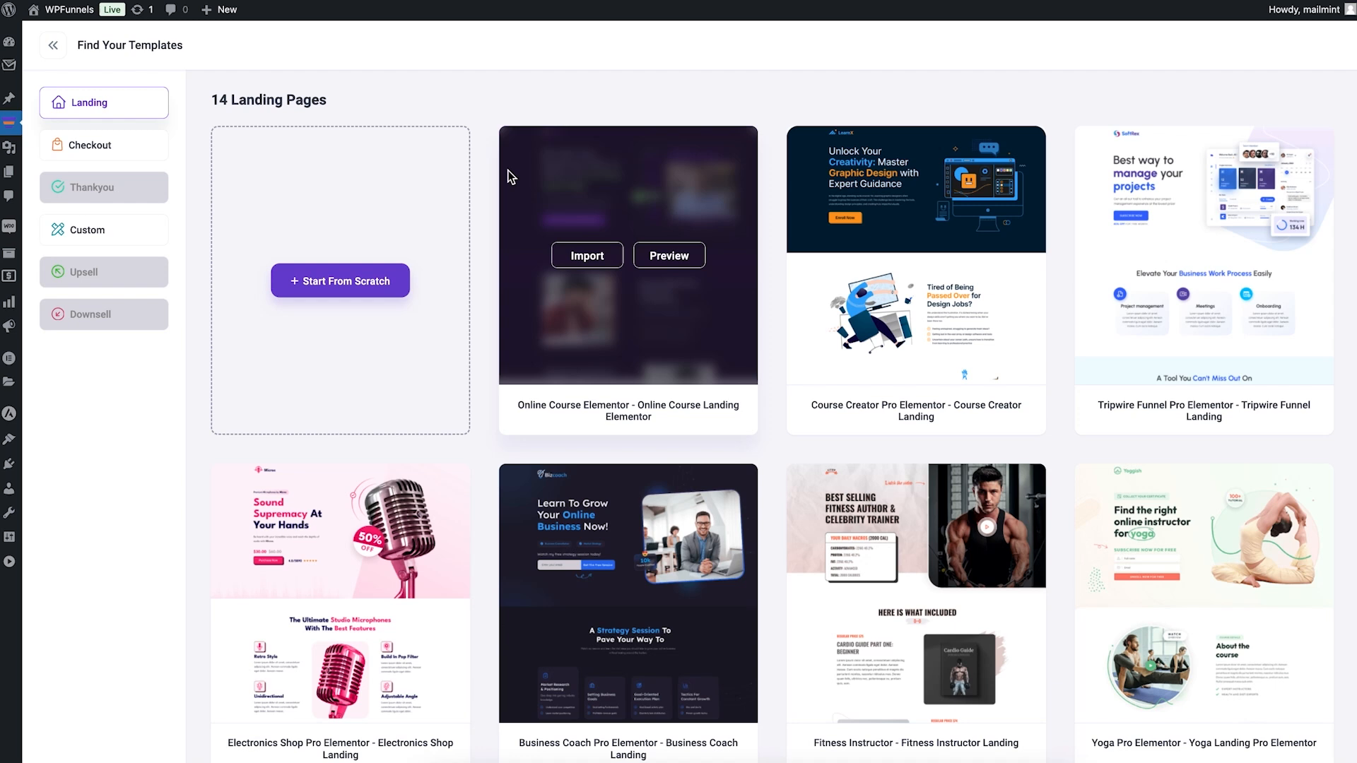
mouse_move(337, 623)
click(303, 601)
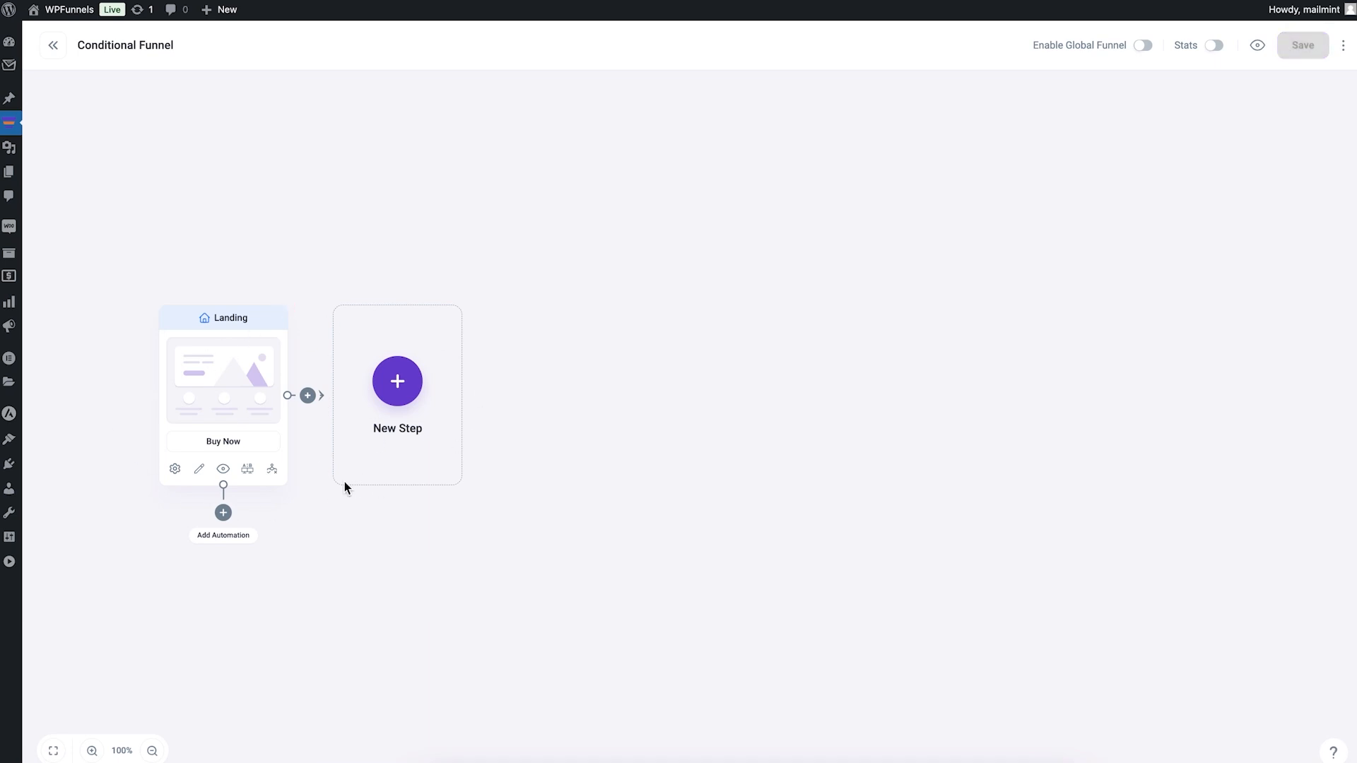
click(223, 469)
Step: Add a checkout step after the landing step by importing the Electronics Shop Pro checkout template
click(399, 386)
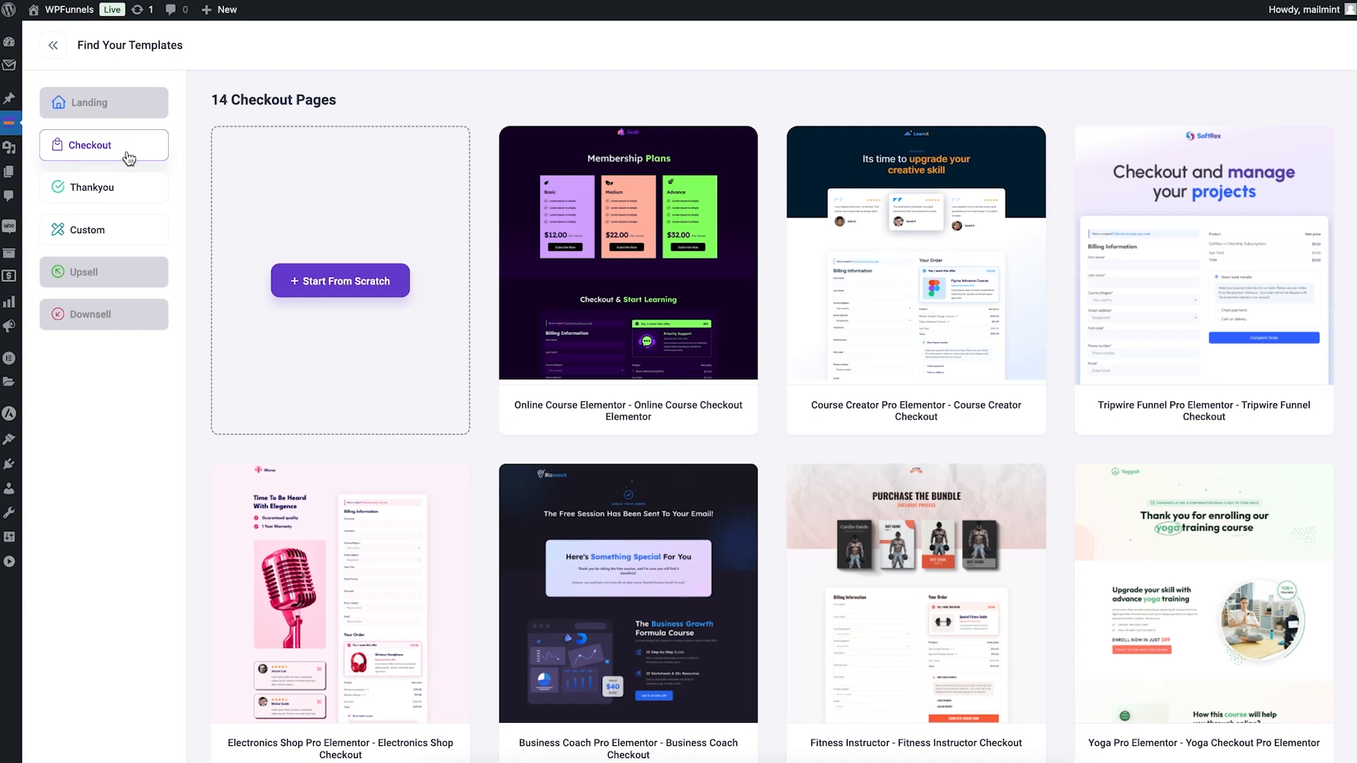
mouse_move(393, 617)
click(312, 596)
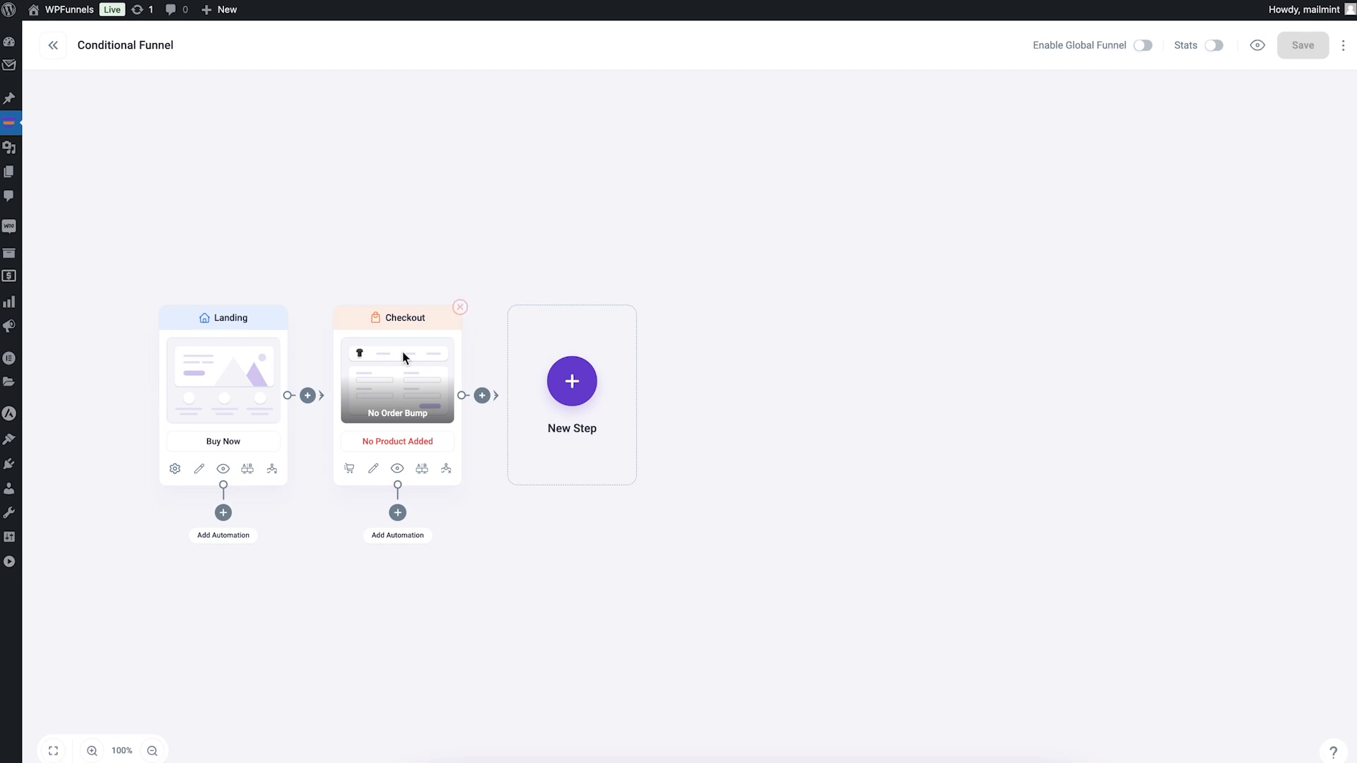
Step: Add the XYZ Microphone product to the Checkout step and close its settings
click(349, 470)
click(1132, 213)
click(611, 381)
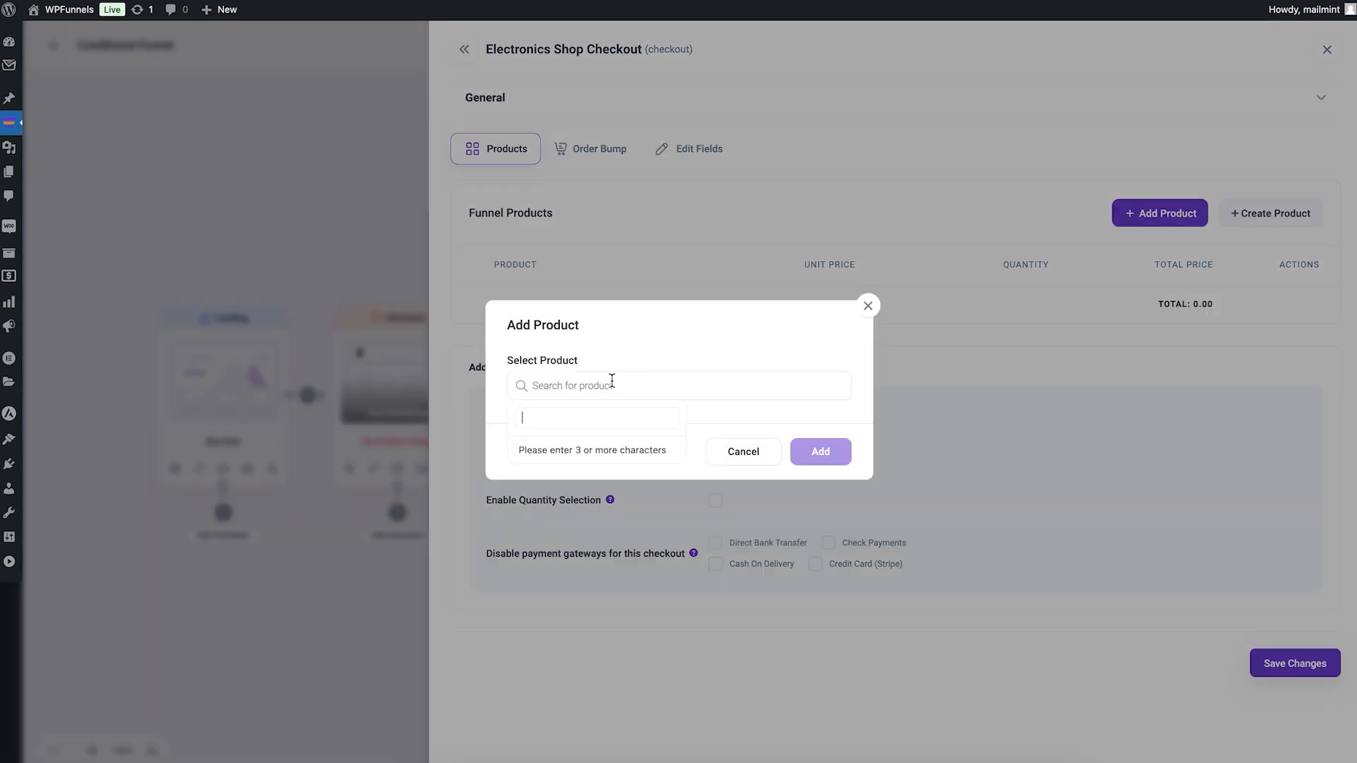
text(micro)
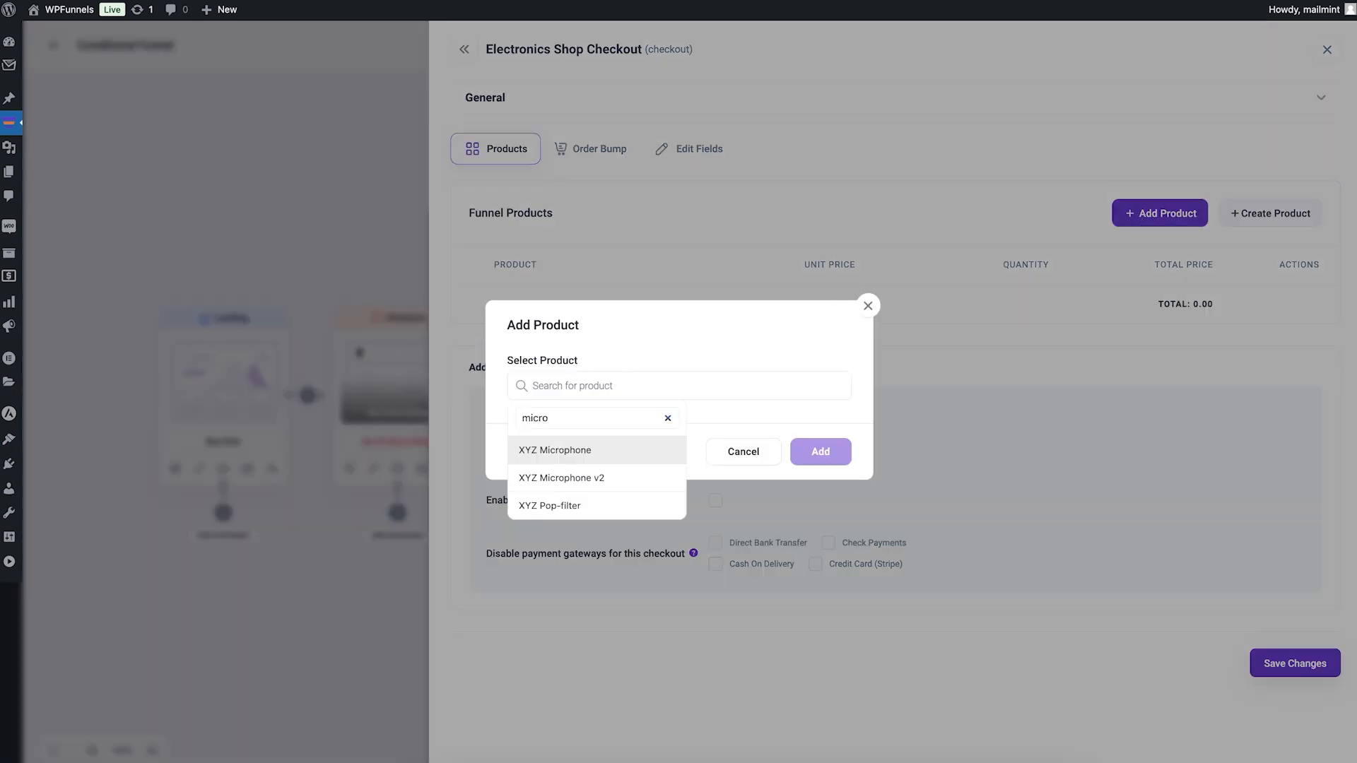
click(597, 451)
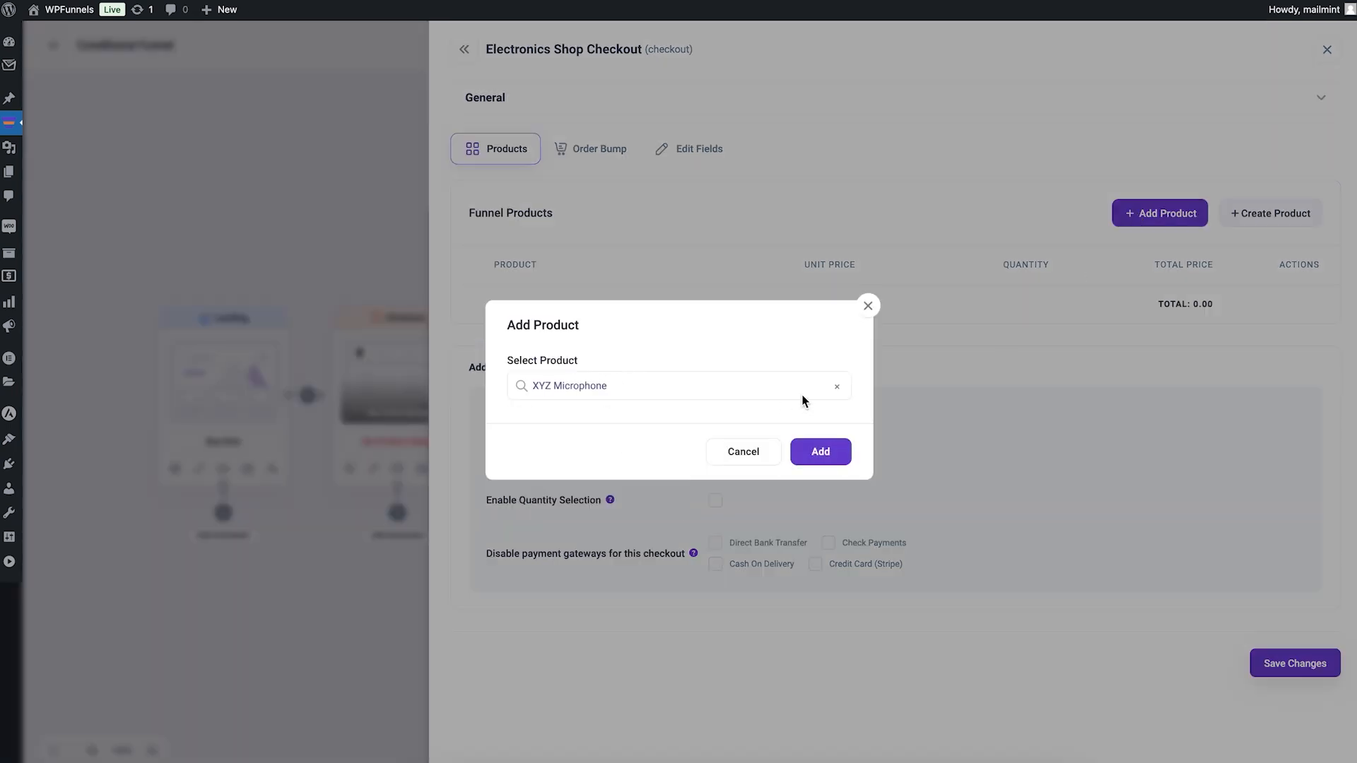
click(843, 455)
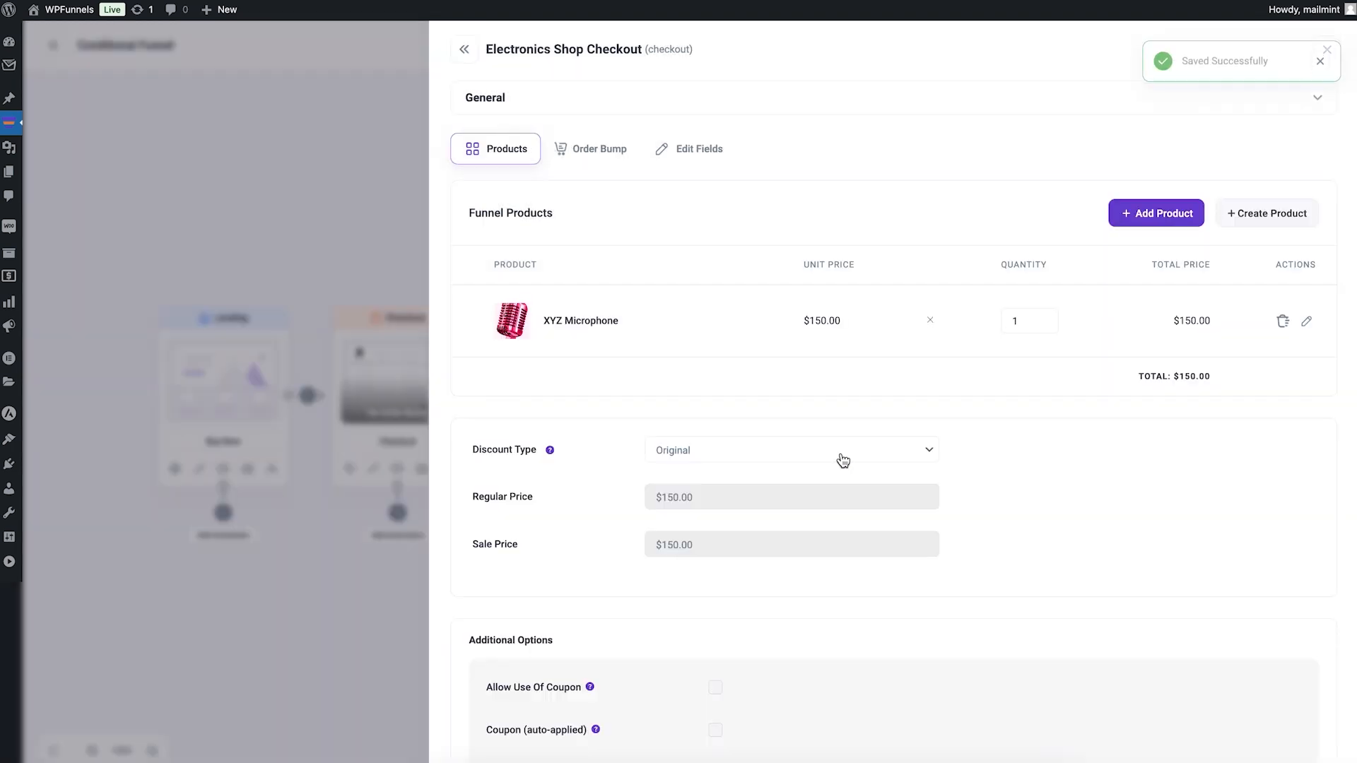
scroll(897, 453, down, 3)
scroll(897, 451, up, 3)
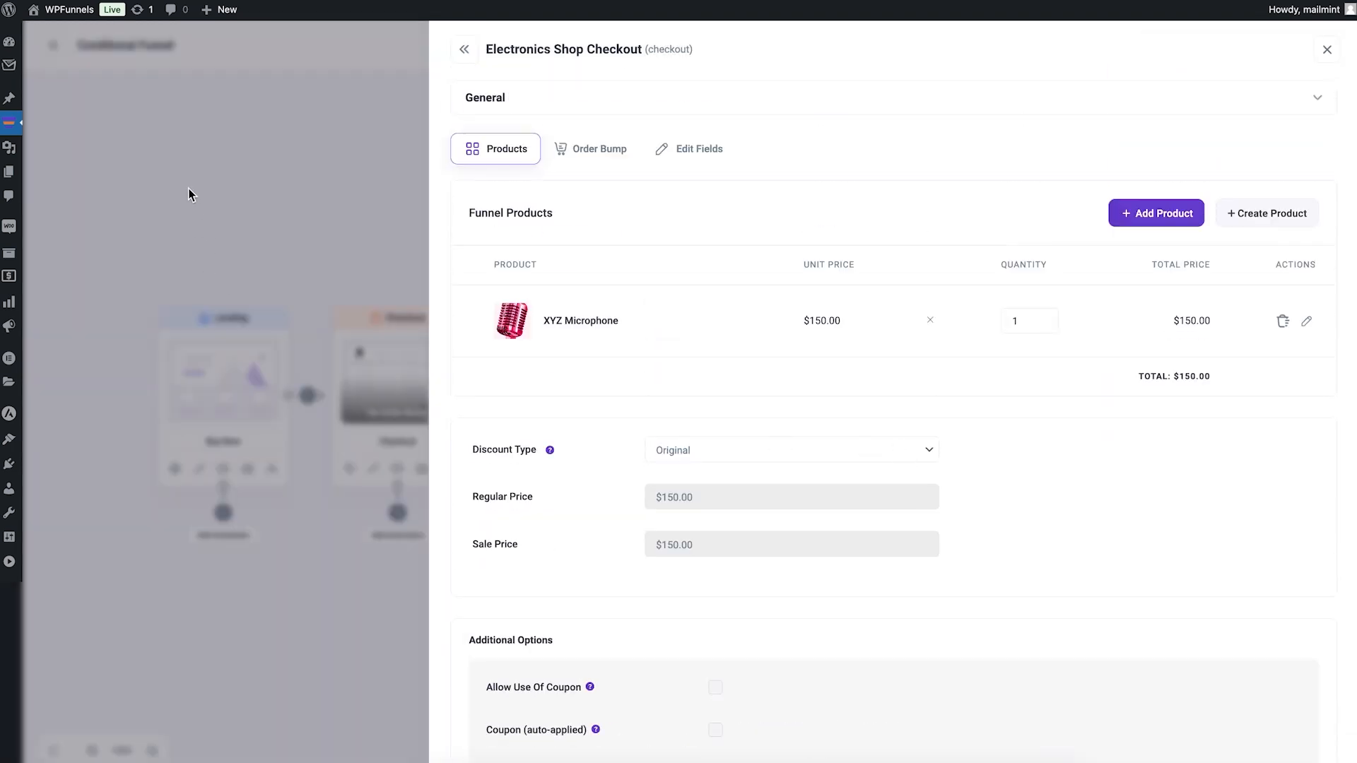
click(187, 188)
Step: Space out the Checkout step and the new-step placeholder, and import the Electronics Shop Pro upsell template after checkout
drag(431, 395, 429, 395)
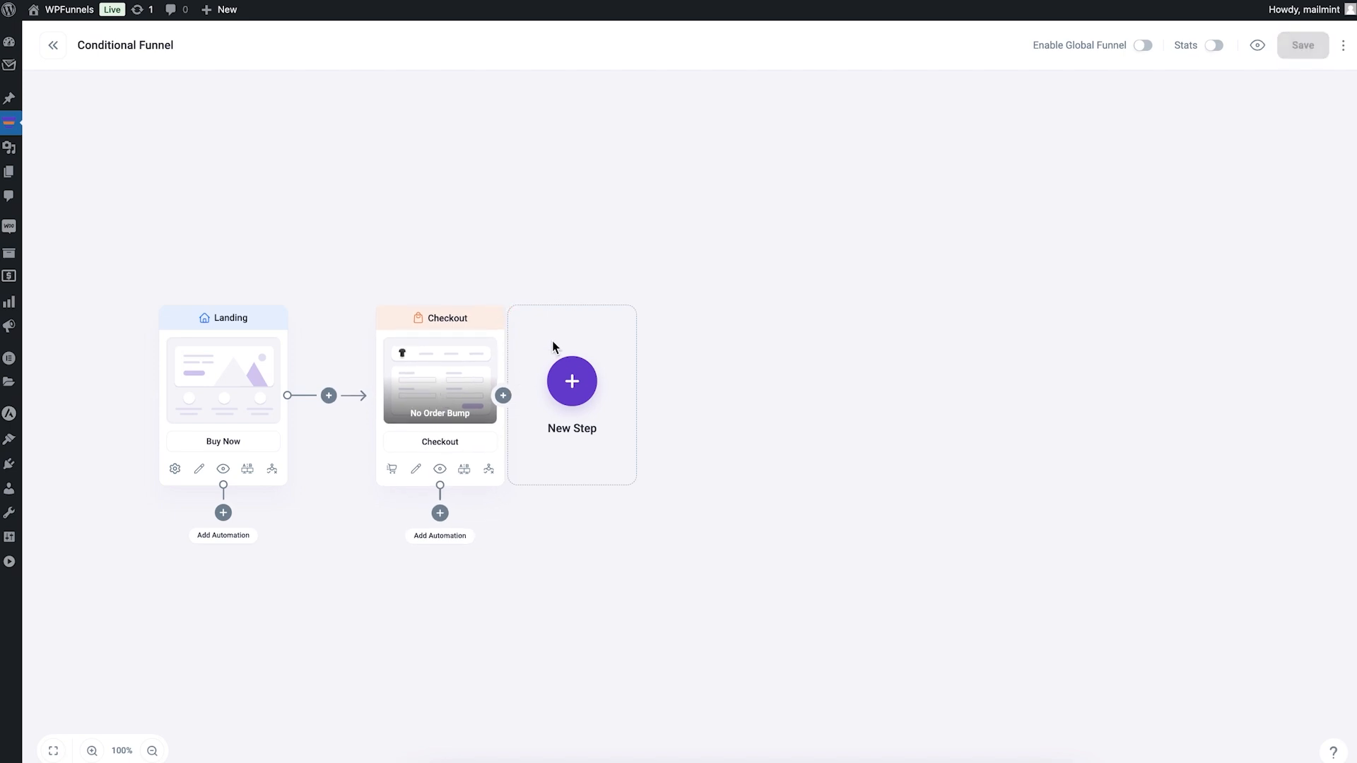
drag(553, 345, 622, 339)
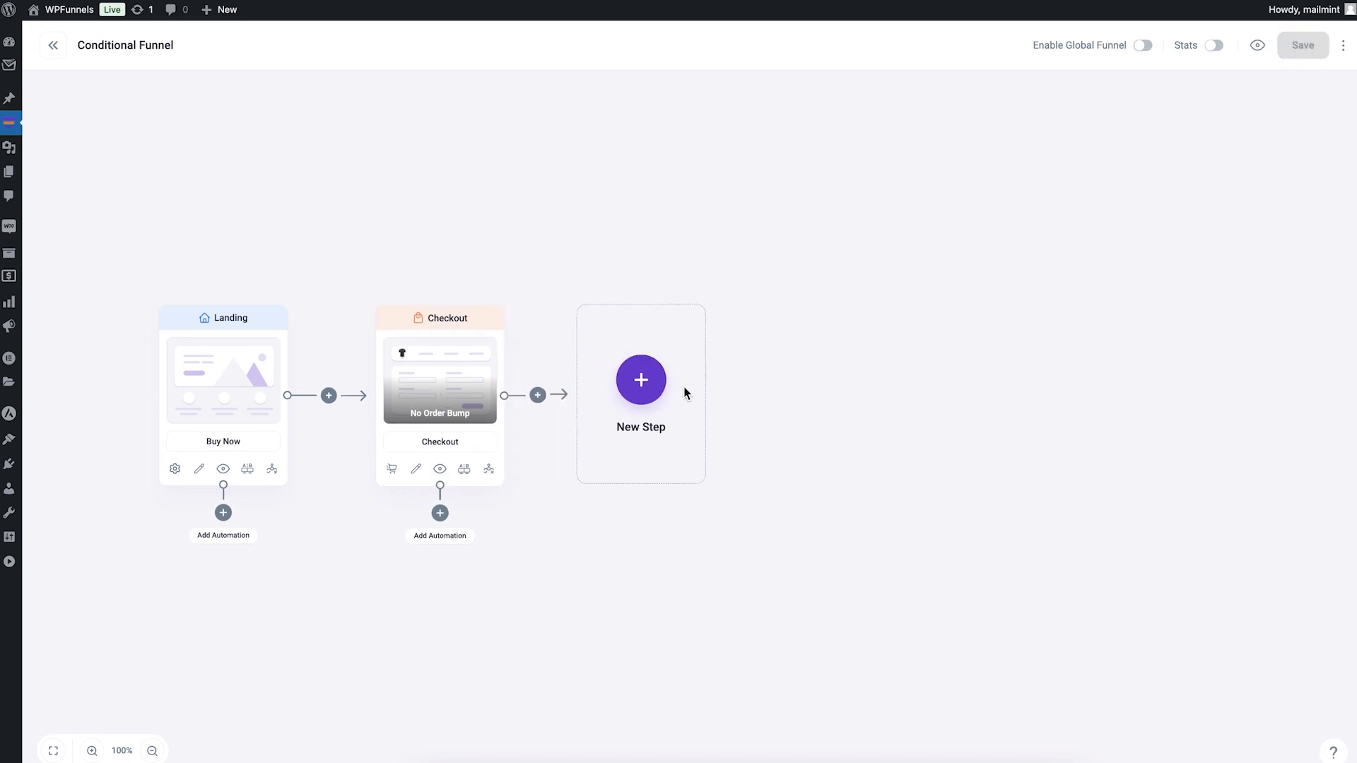
click(640, 382)
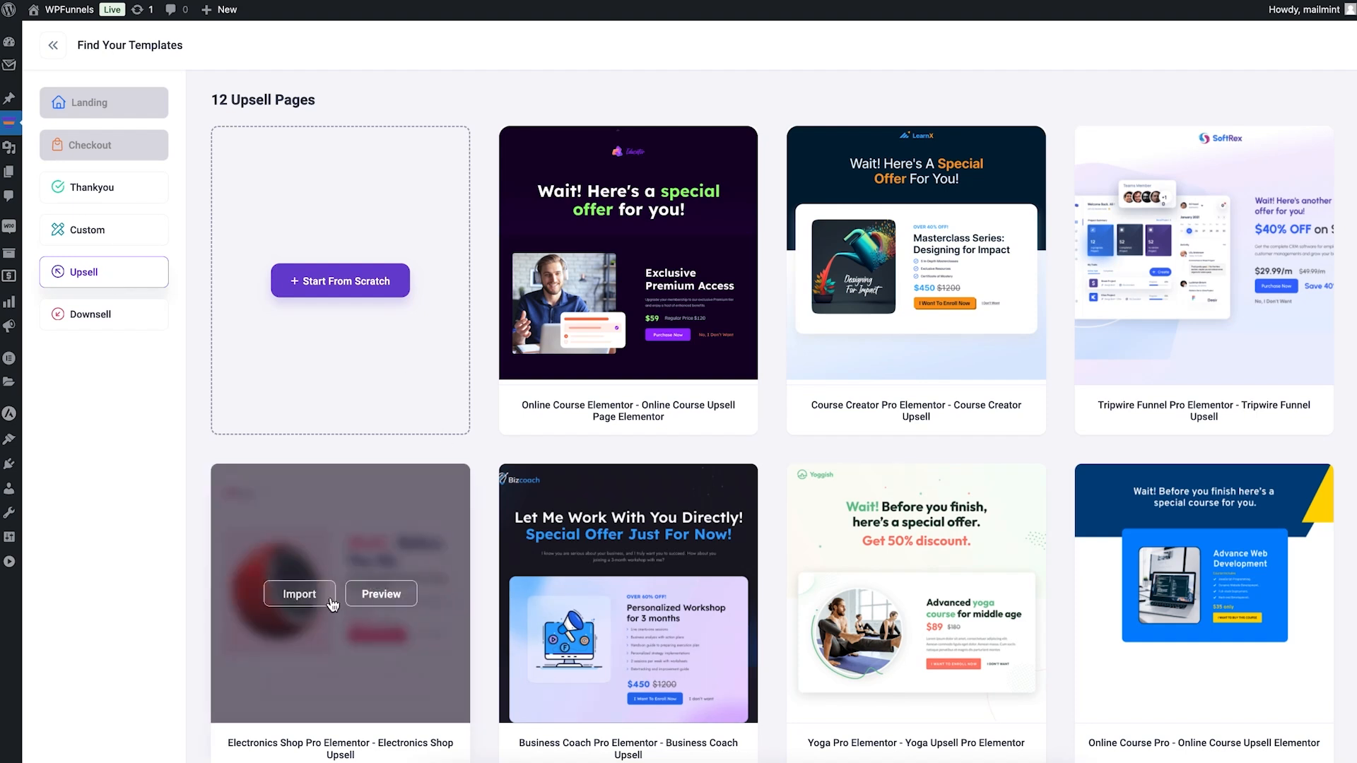
click(293, 595)
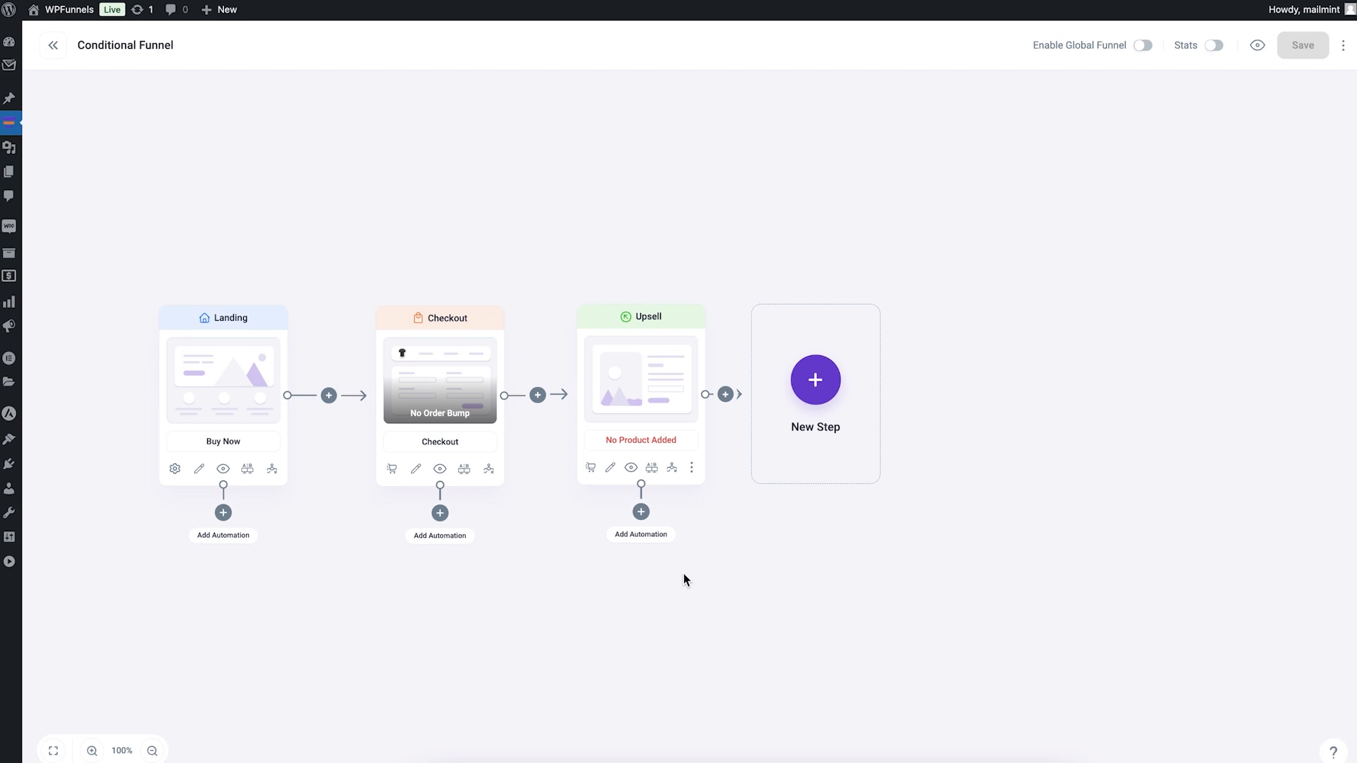
Step: Add XYZ Shock Mount as the Upsell step's product and close its settings
click(591, 470)
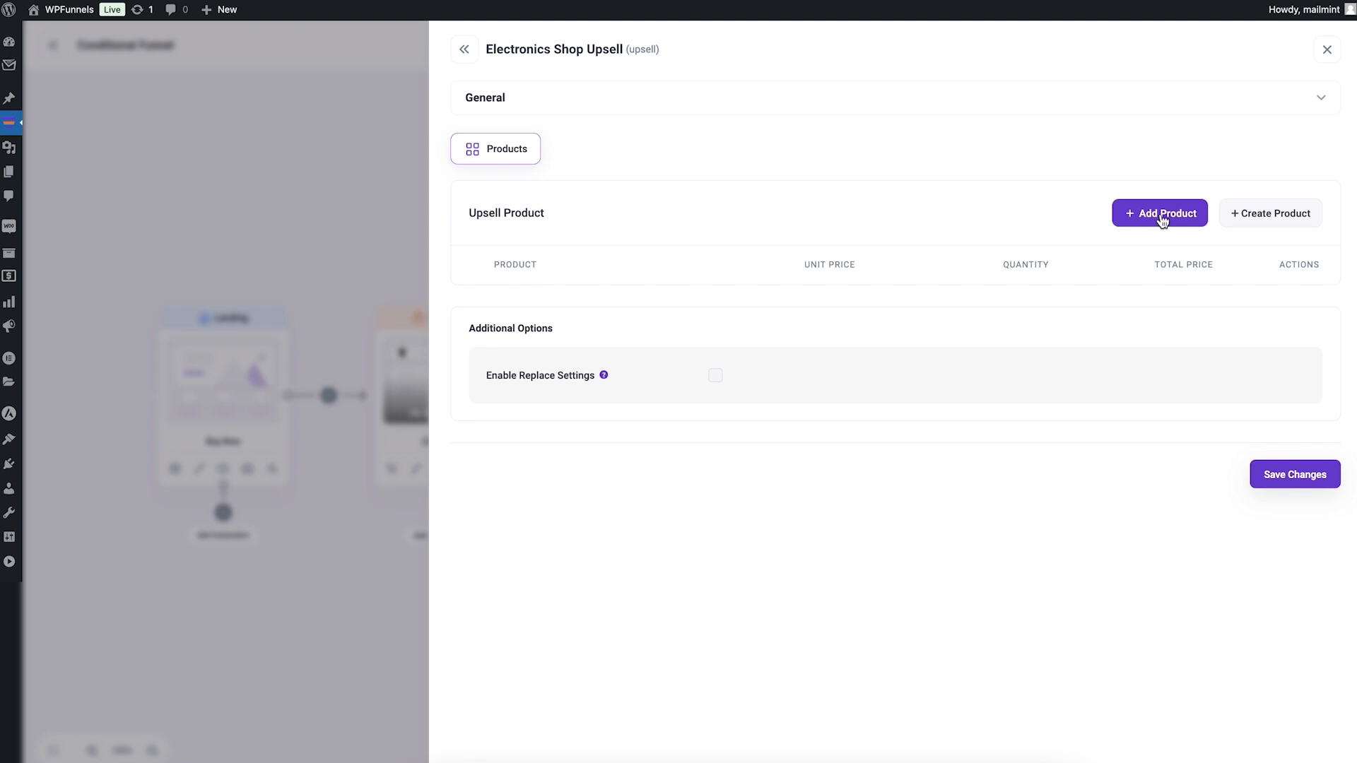
click(1160, 215)
click(610, 387)
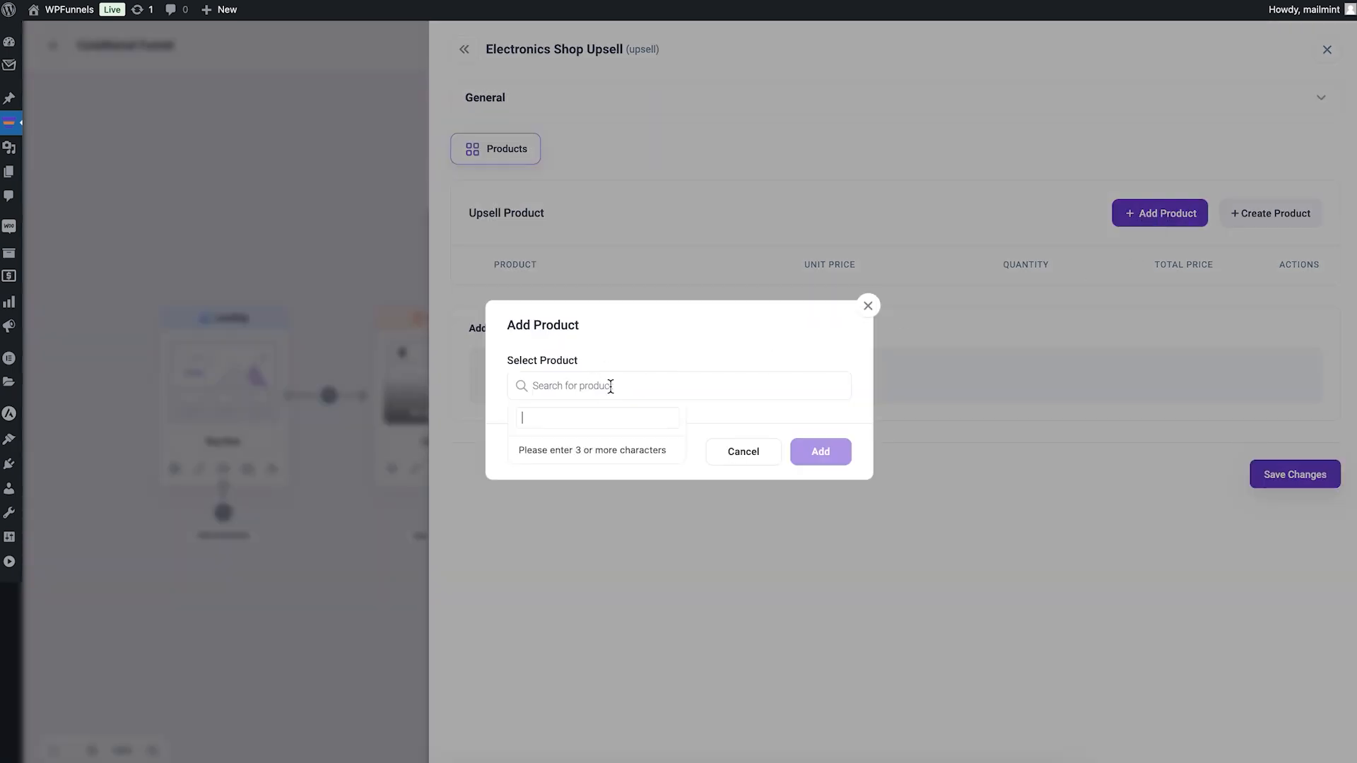
text(shoc)
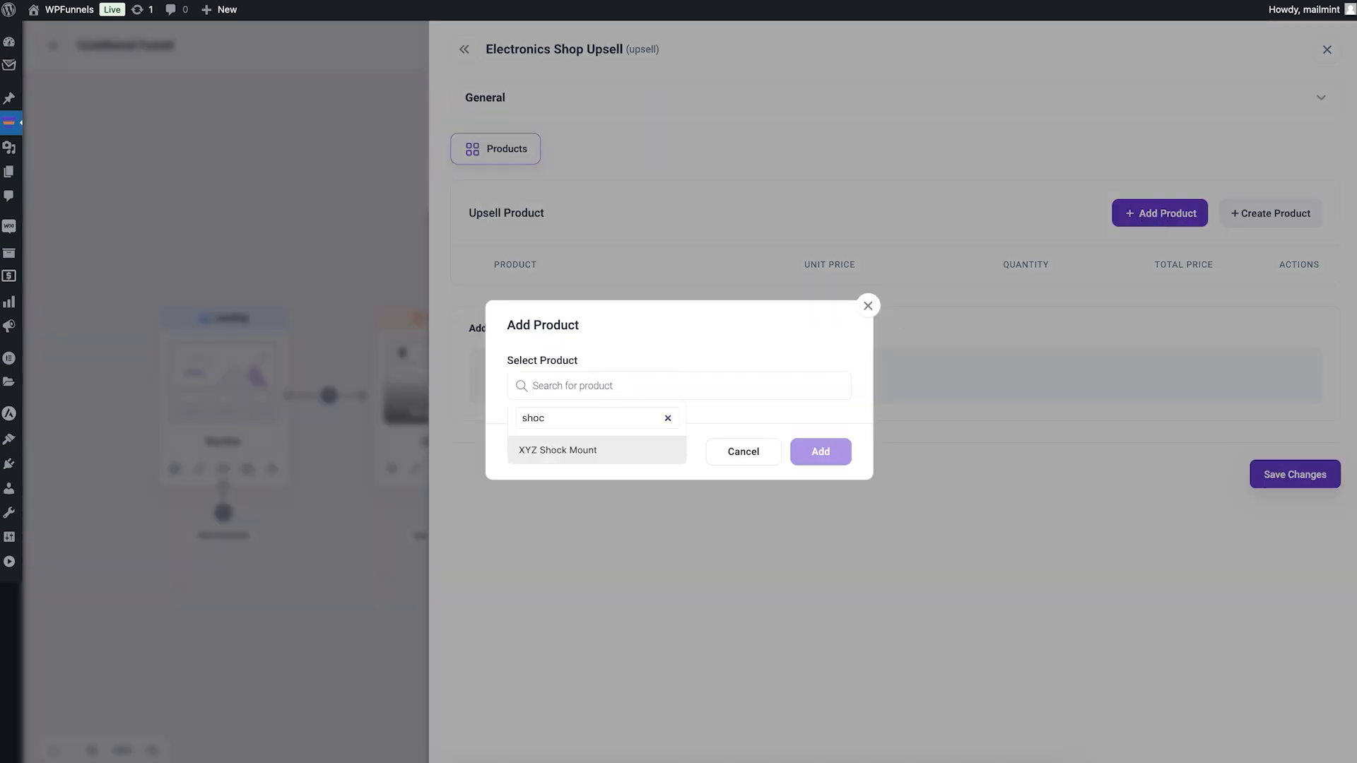
click(601, 452)
click(831, 453)
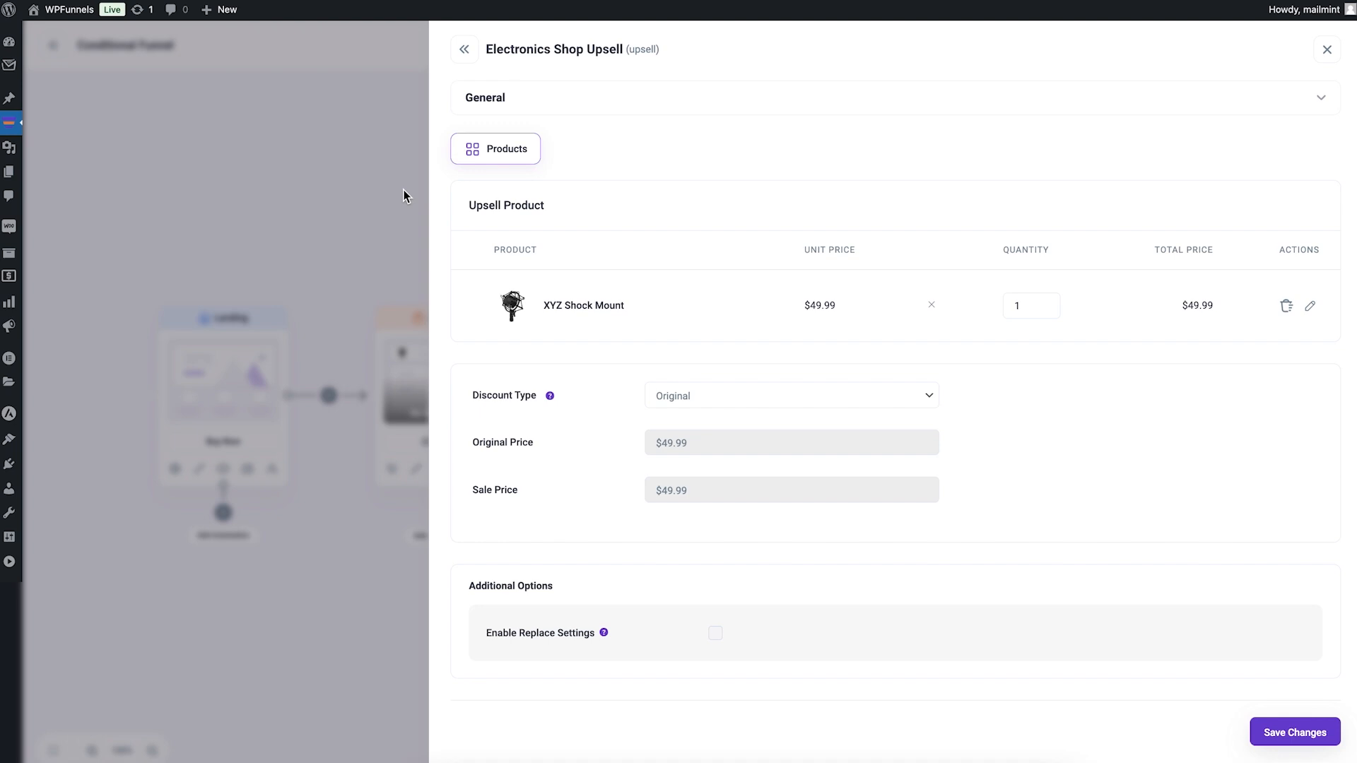
click(369, 191)
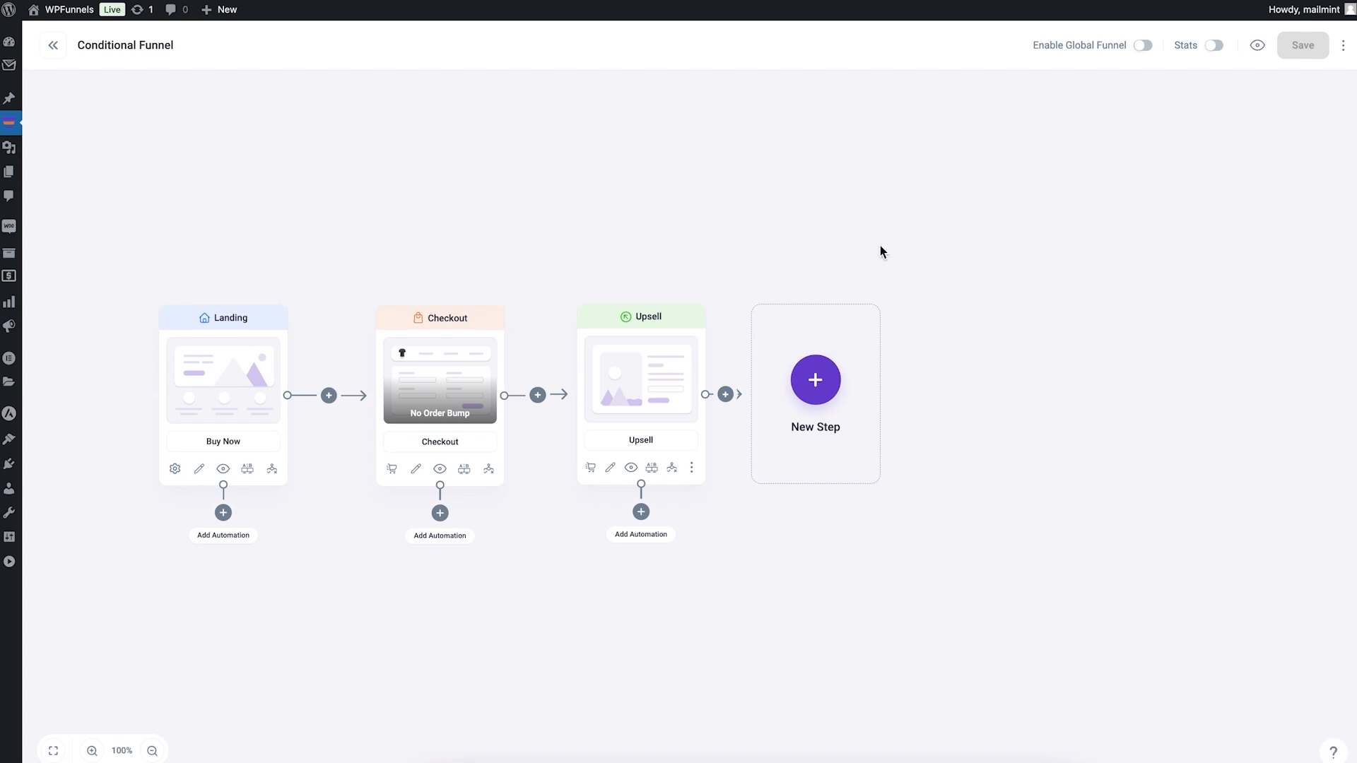
Step: Import the Electronics Shop Pro thank you template after the upsell, and move the Thank You step farther from the Upsell step
click(815, 385)
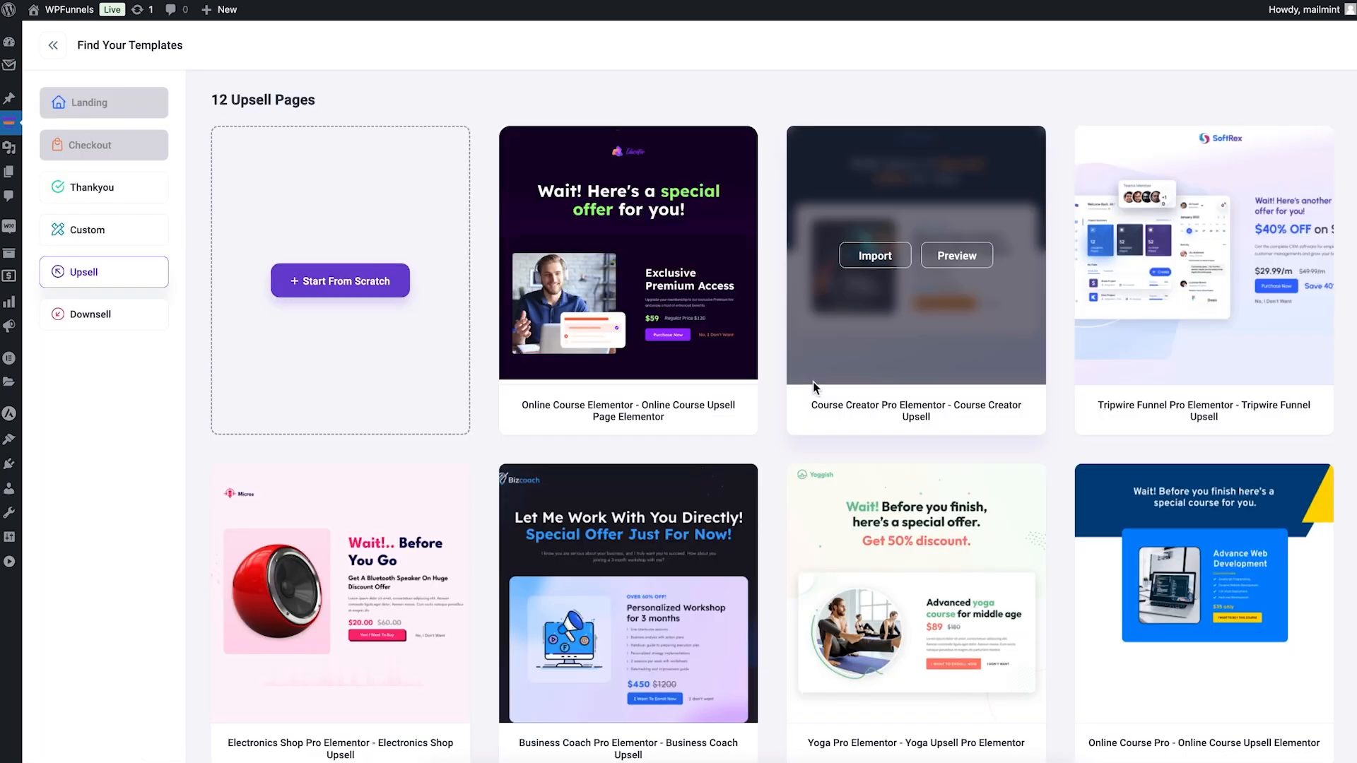
click(132, 197)
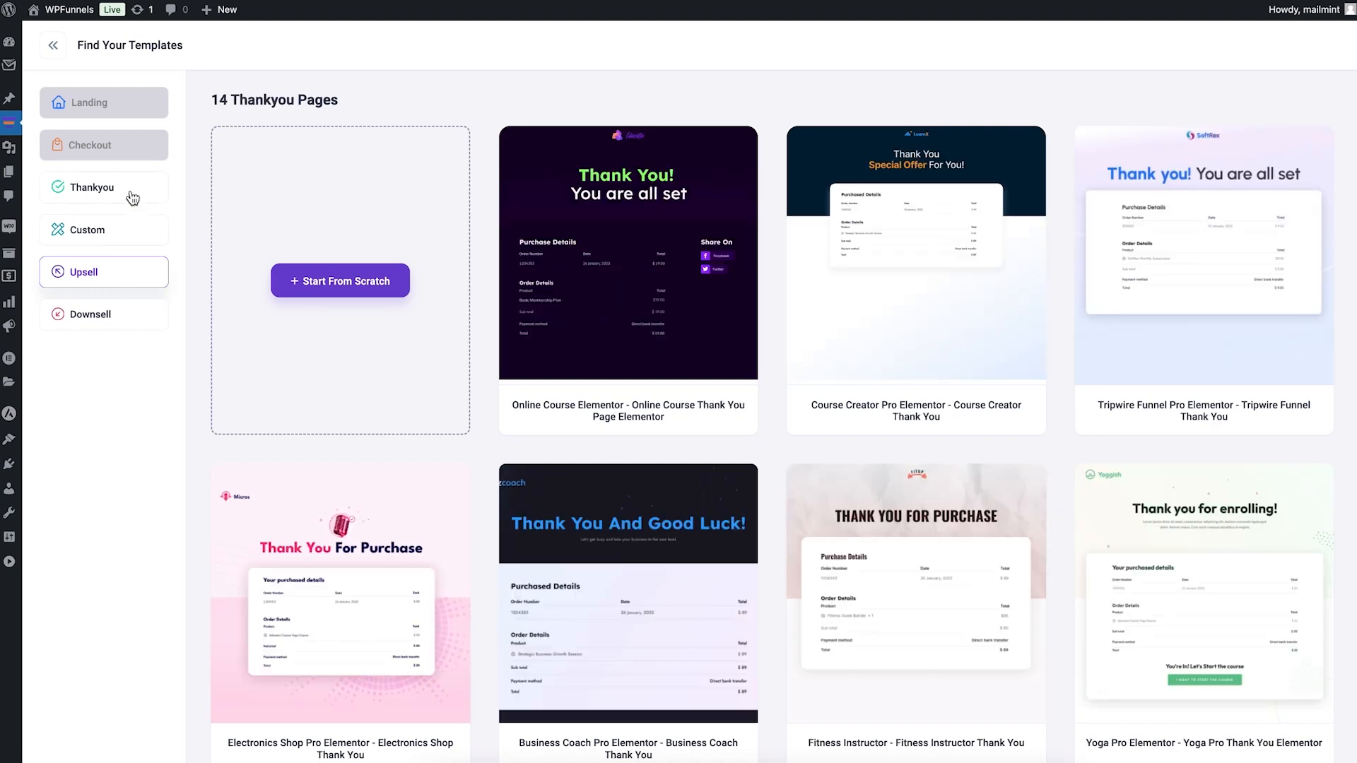
click(299, 596)
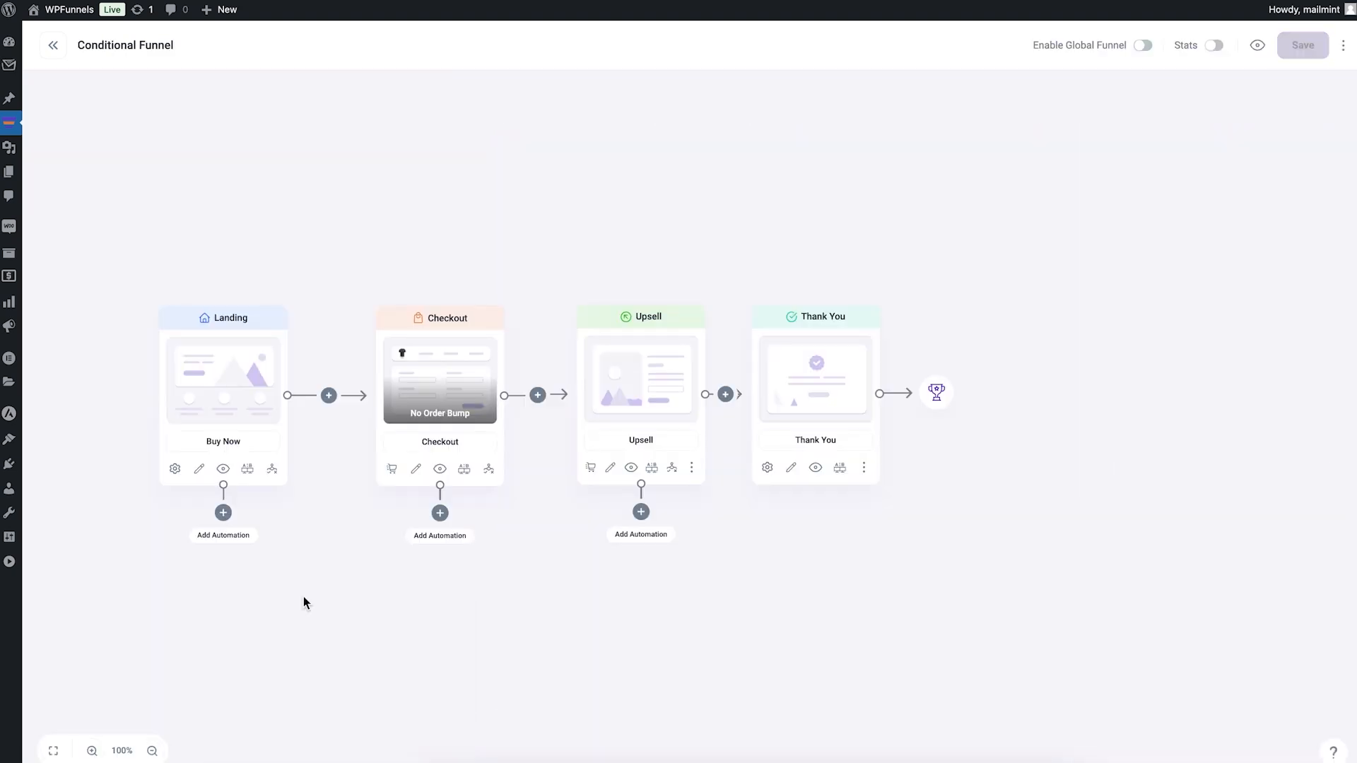
drag(880, 386, 874, 388)
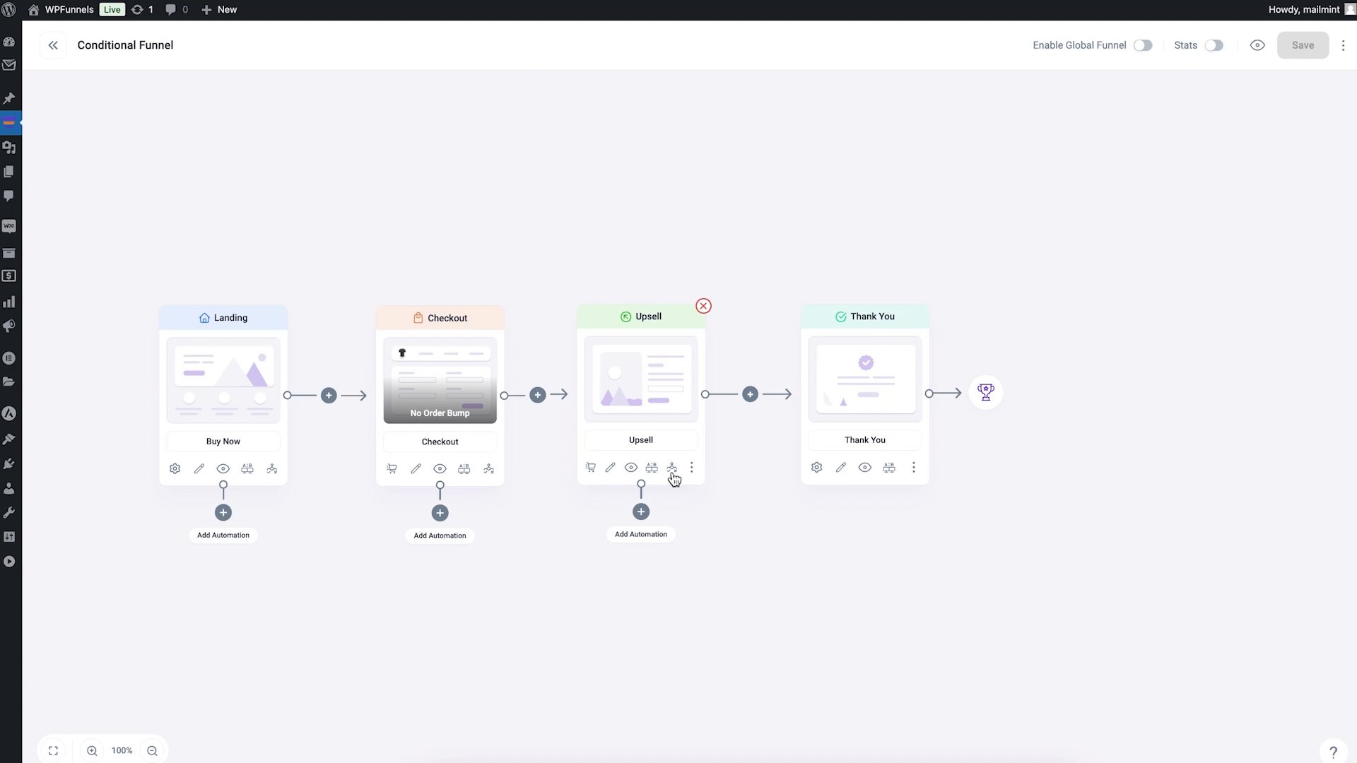
Step: Enable a condition on the Checkout step, view the branched canvas, and reopen the step's condition settings
click(488, 475)
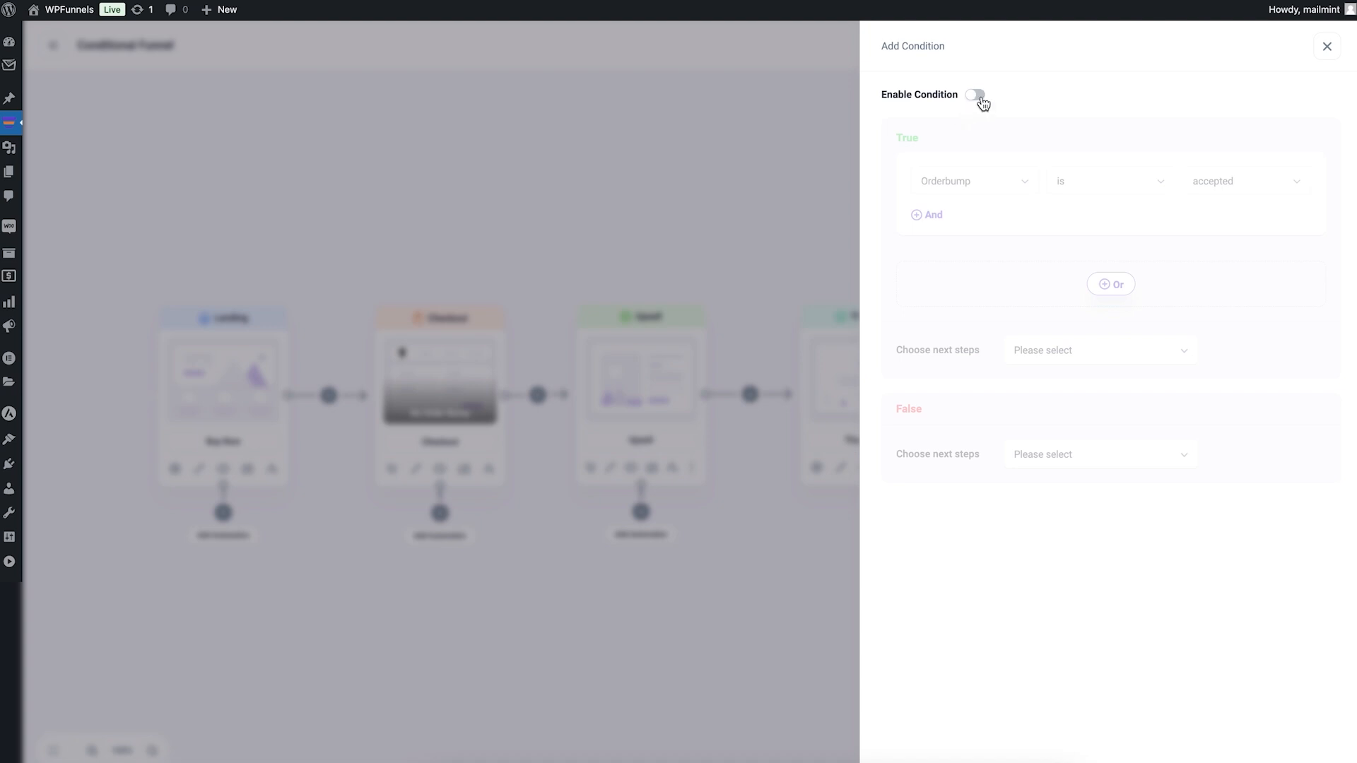
click(976, 97)
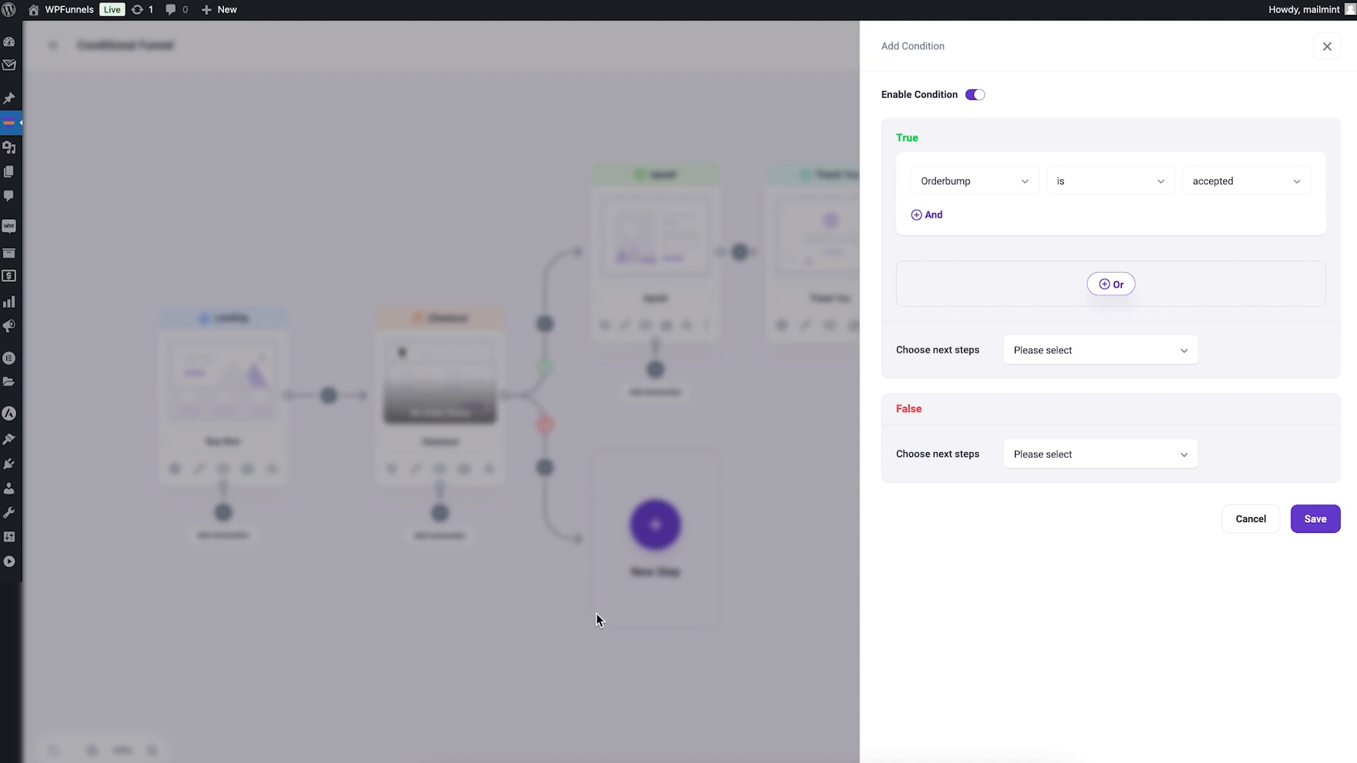
click(1326, 46)
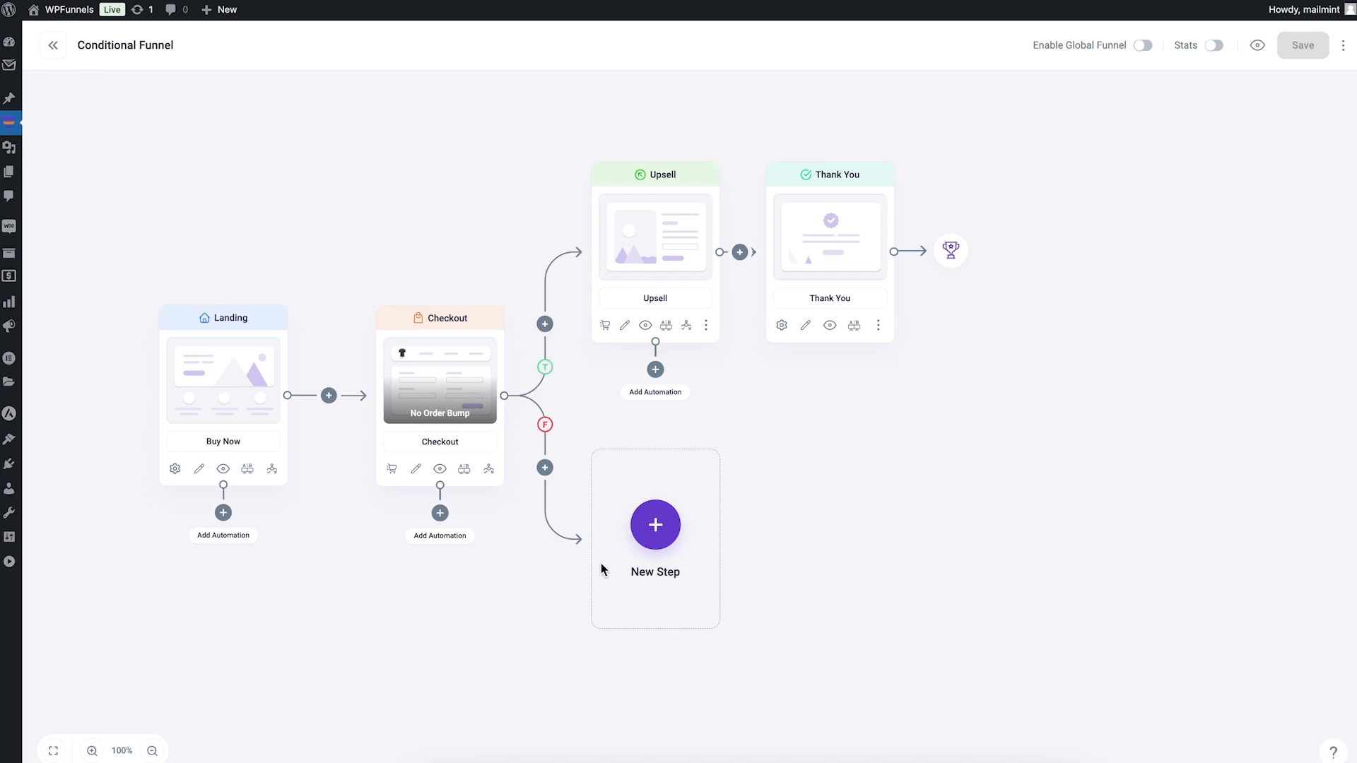
click(488, 469)
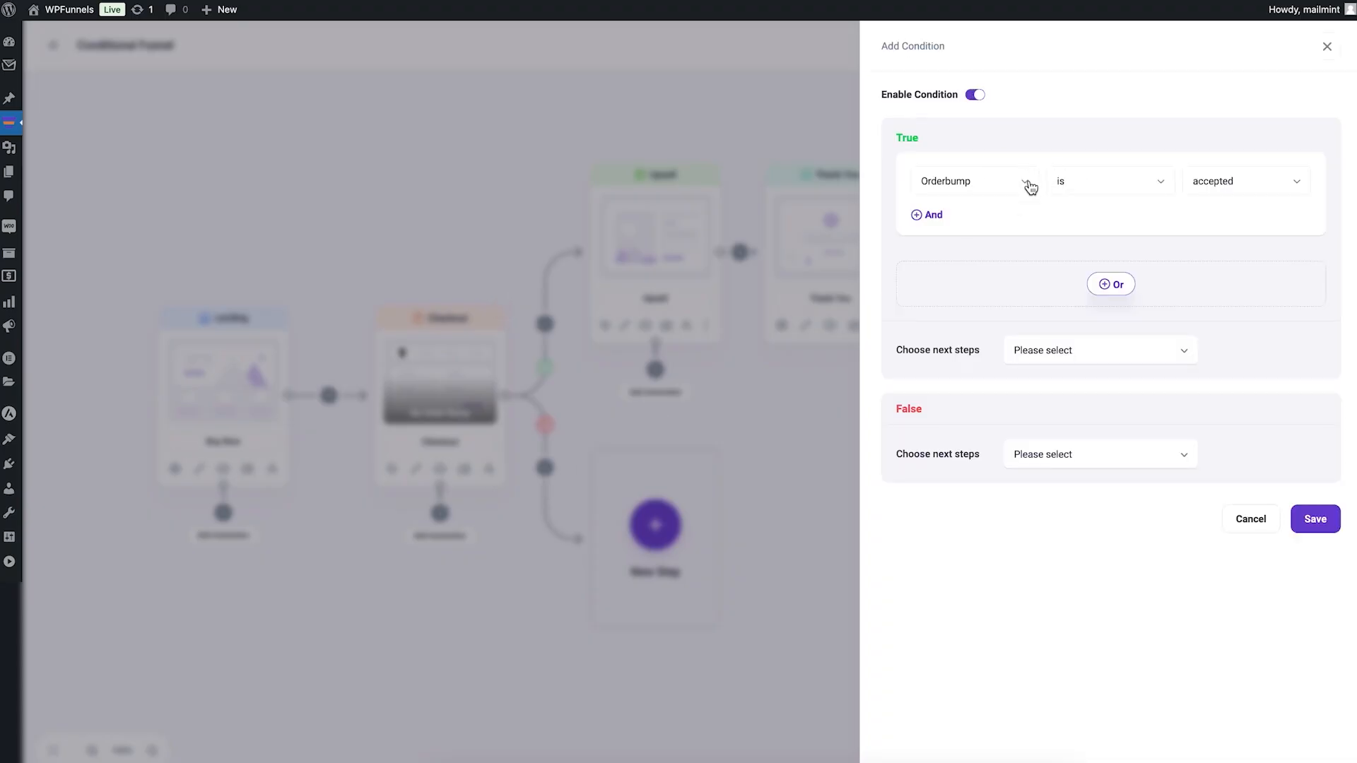
Step: Try Billing and the Electronics Shop Landing optin form as the condition type, and return it to Orderbump is accepted
click(1021, 184)
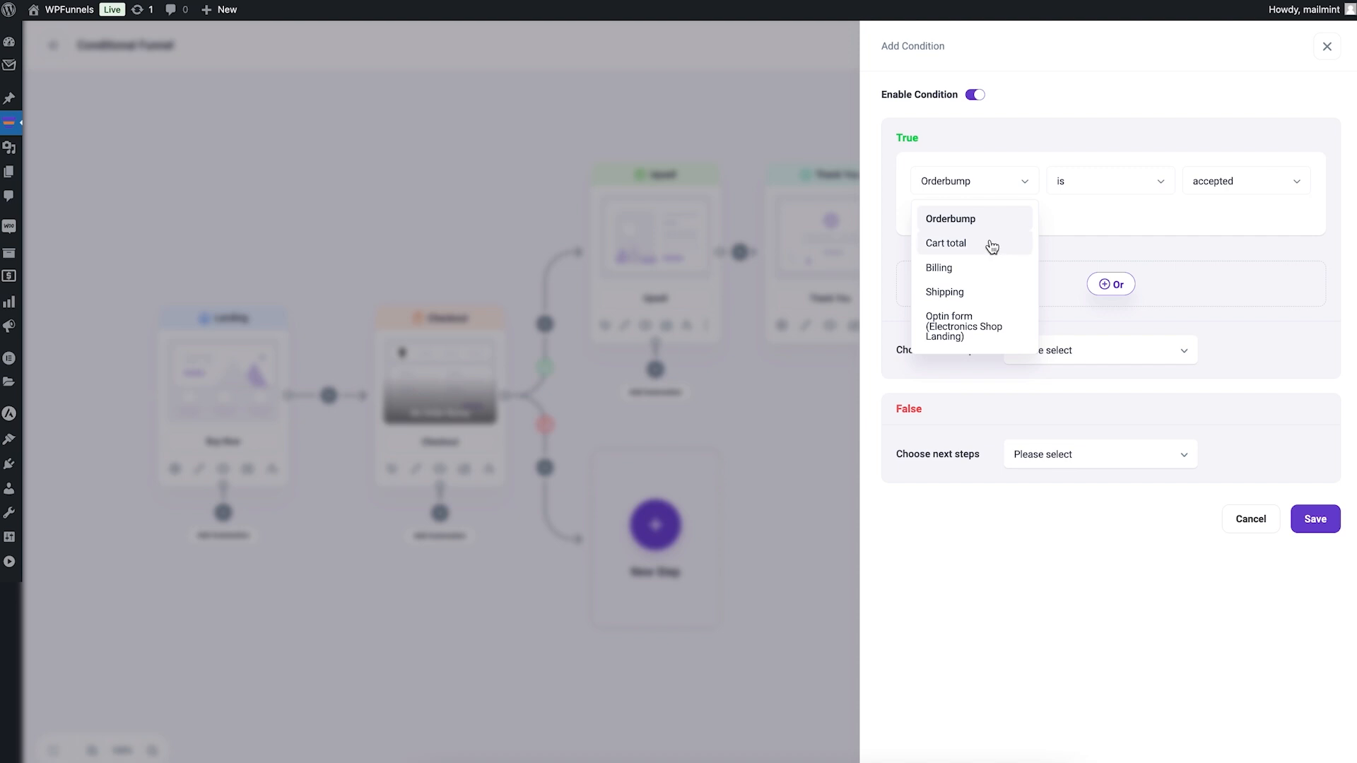
click(1000, 274)
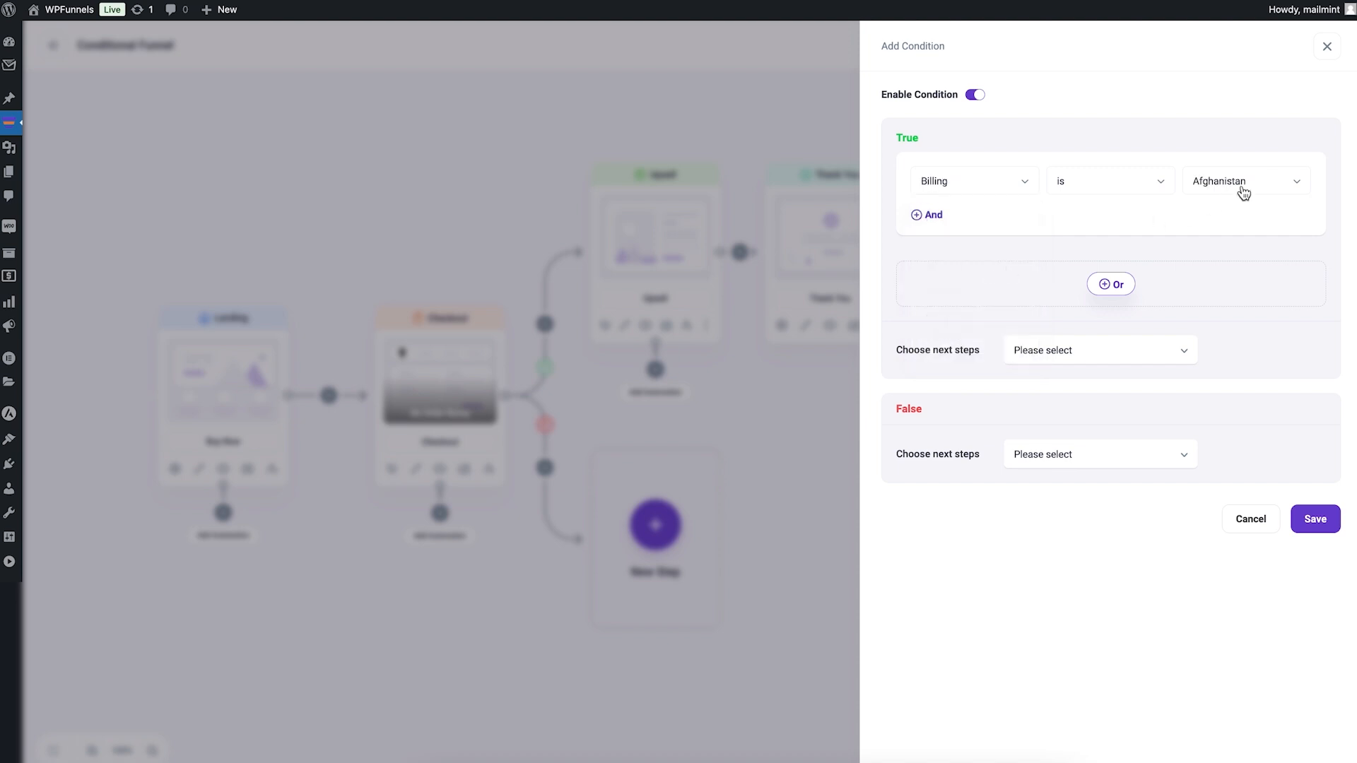
click(1021, 185)
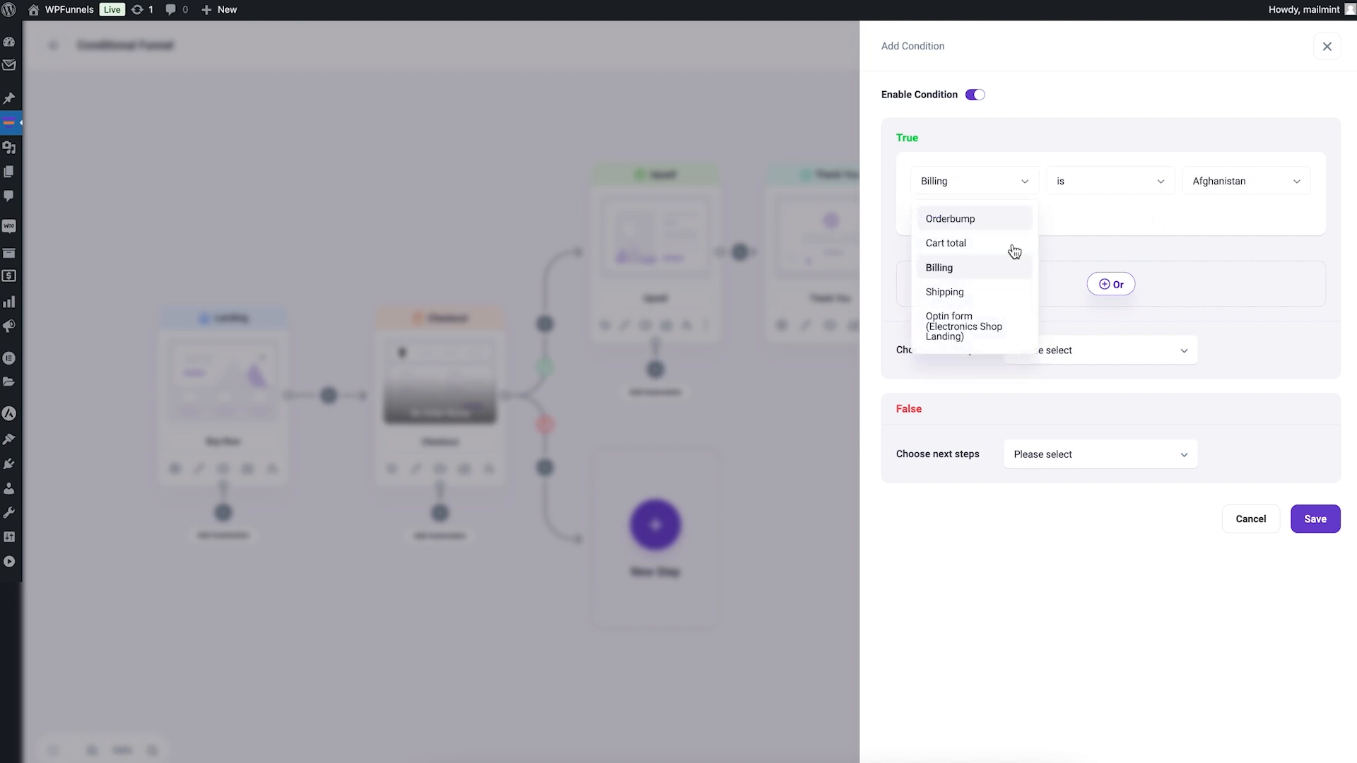
click(1005, 344)
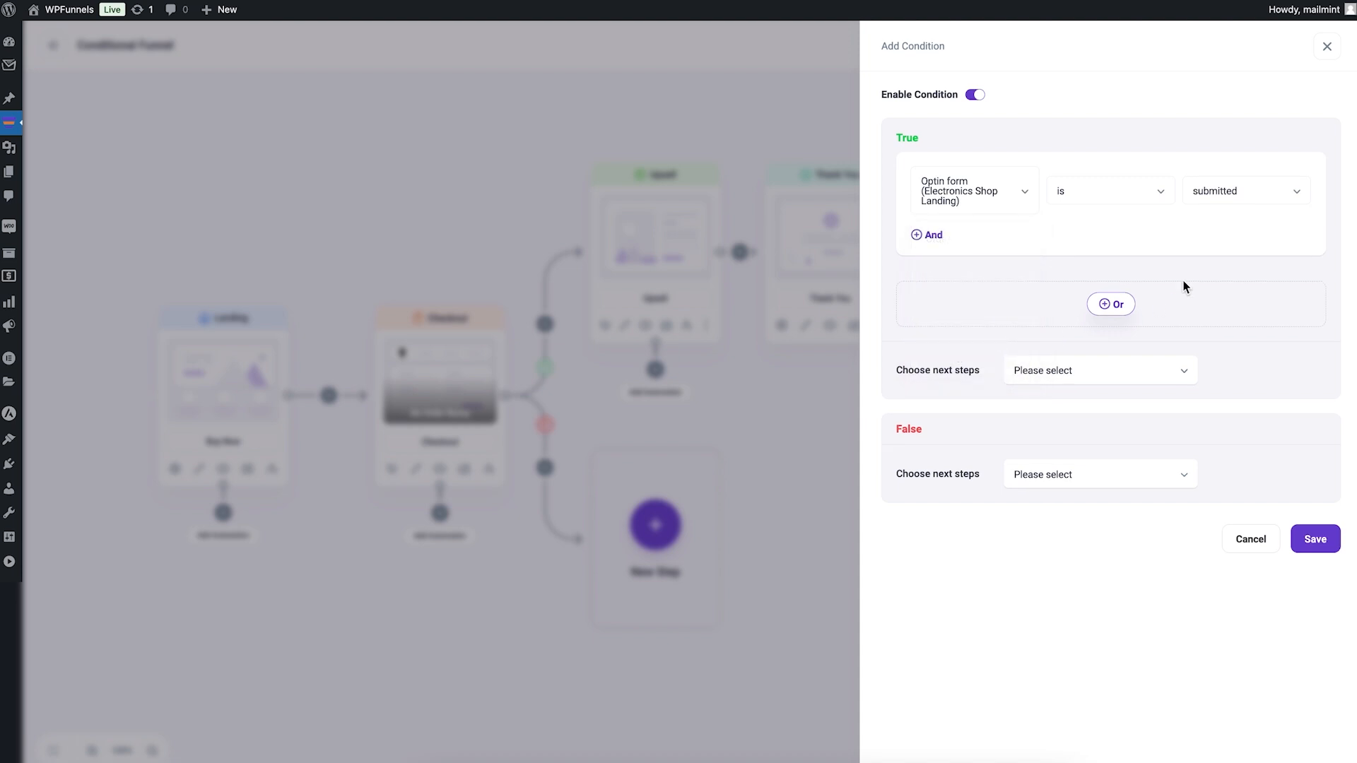
click(1017, 191)
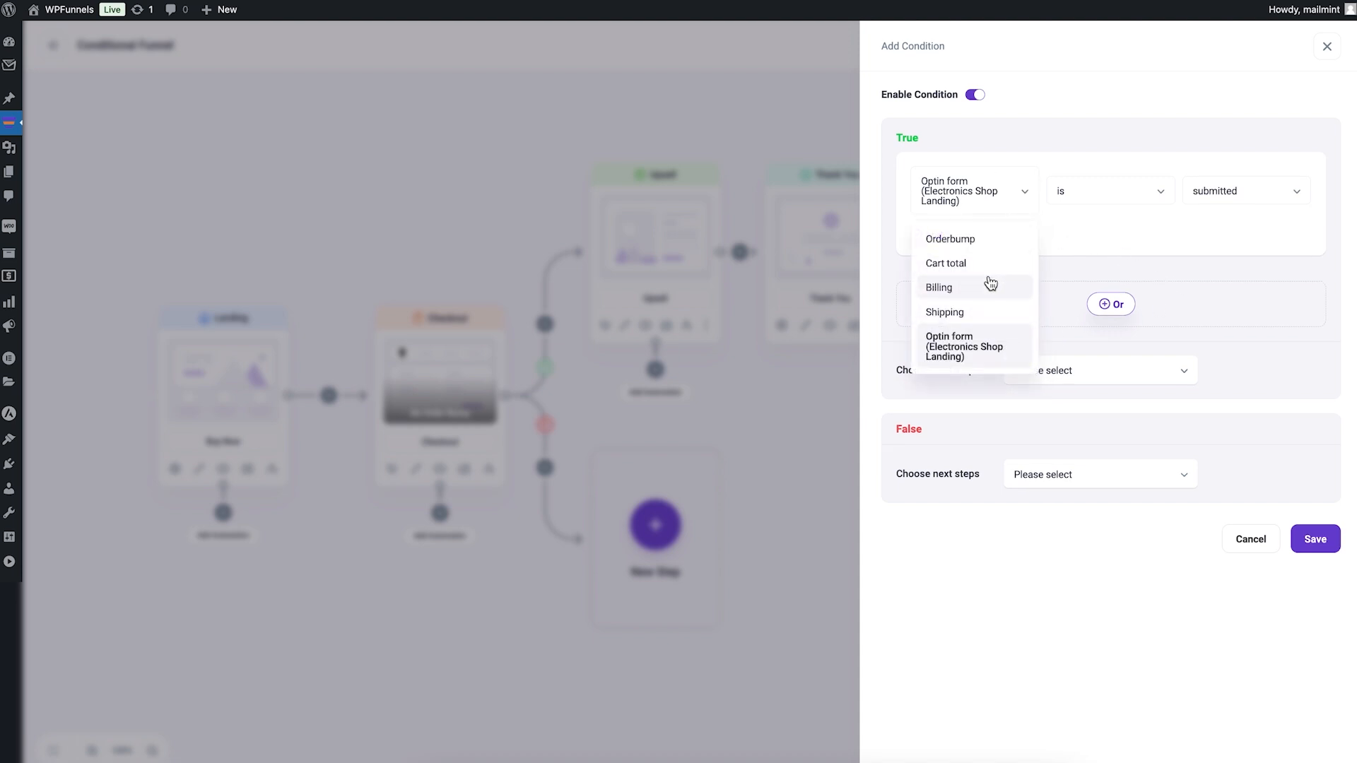
click(980, 241)
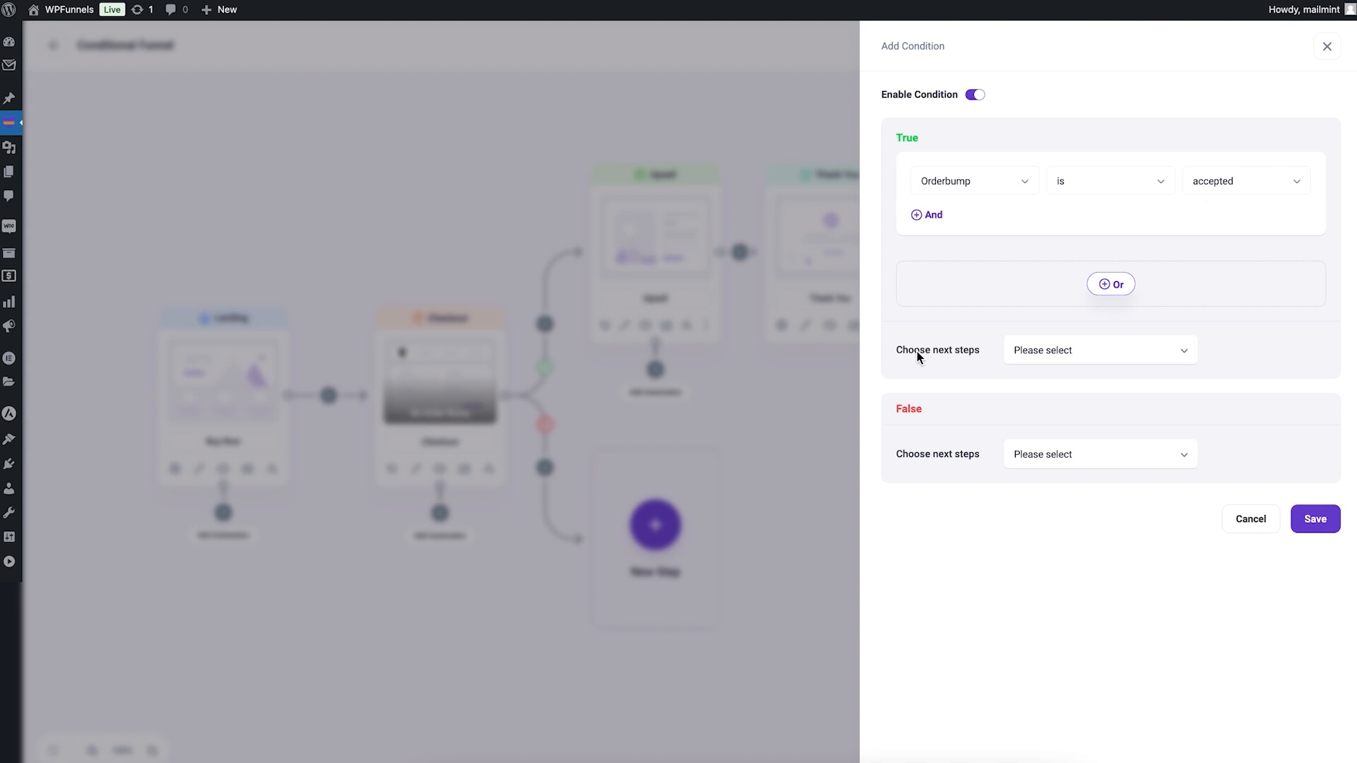
Step: Route the Checkout condition's true branch to the Upsell step and its false branch to a newly imported Electronics Shop Pro downsell, and close the condition settings
click(1063, 353)
click(1070, 389)
click(1099, 458)
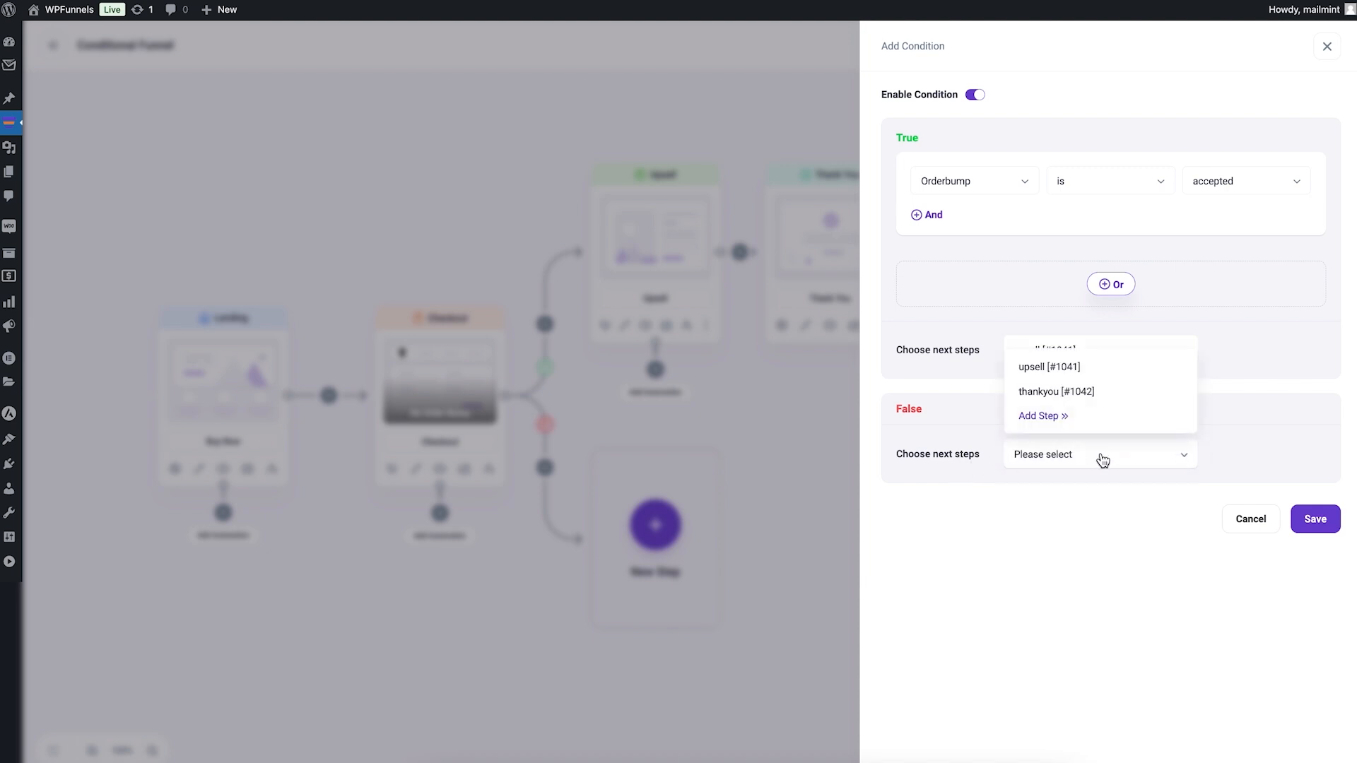
click(1045, 419)
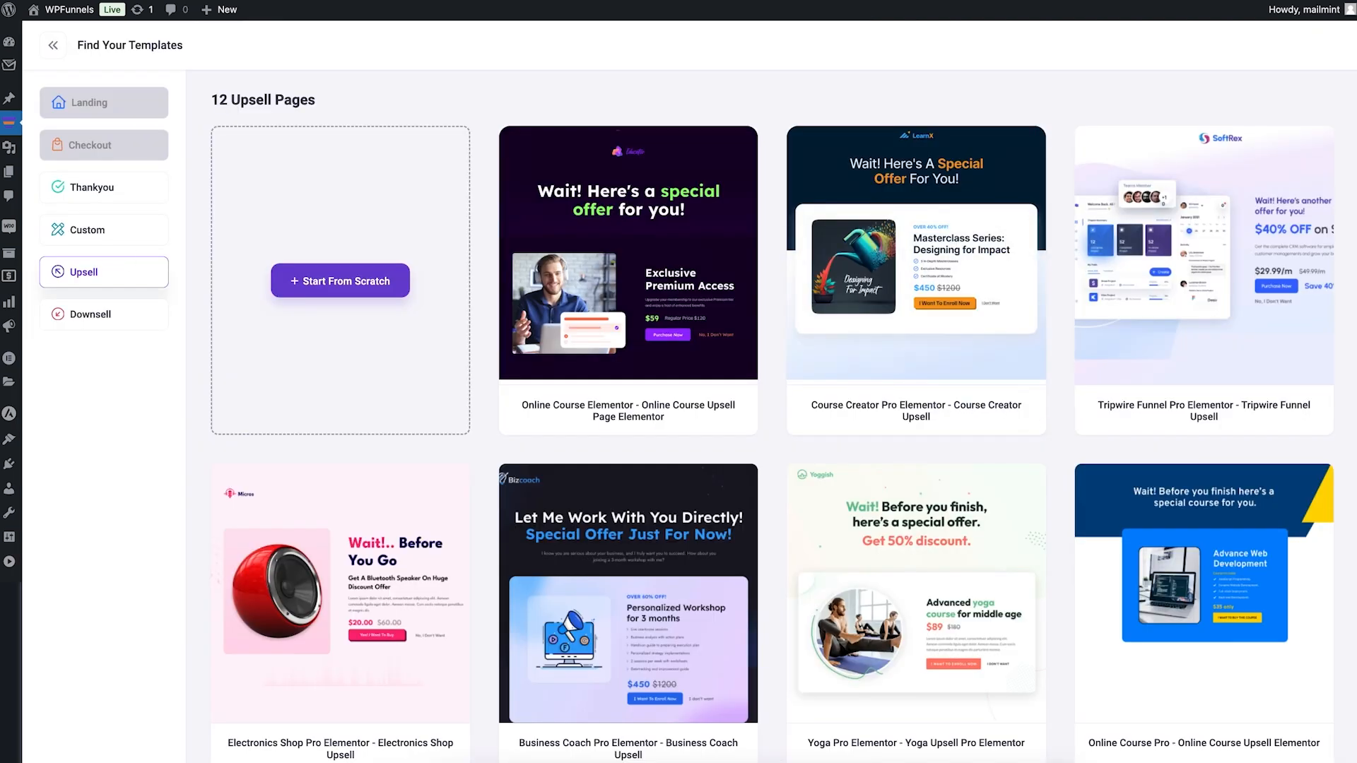
click(80, 311)
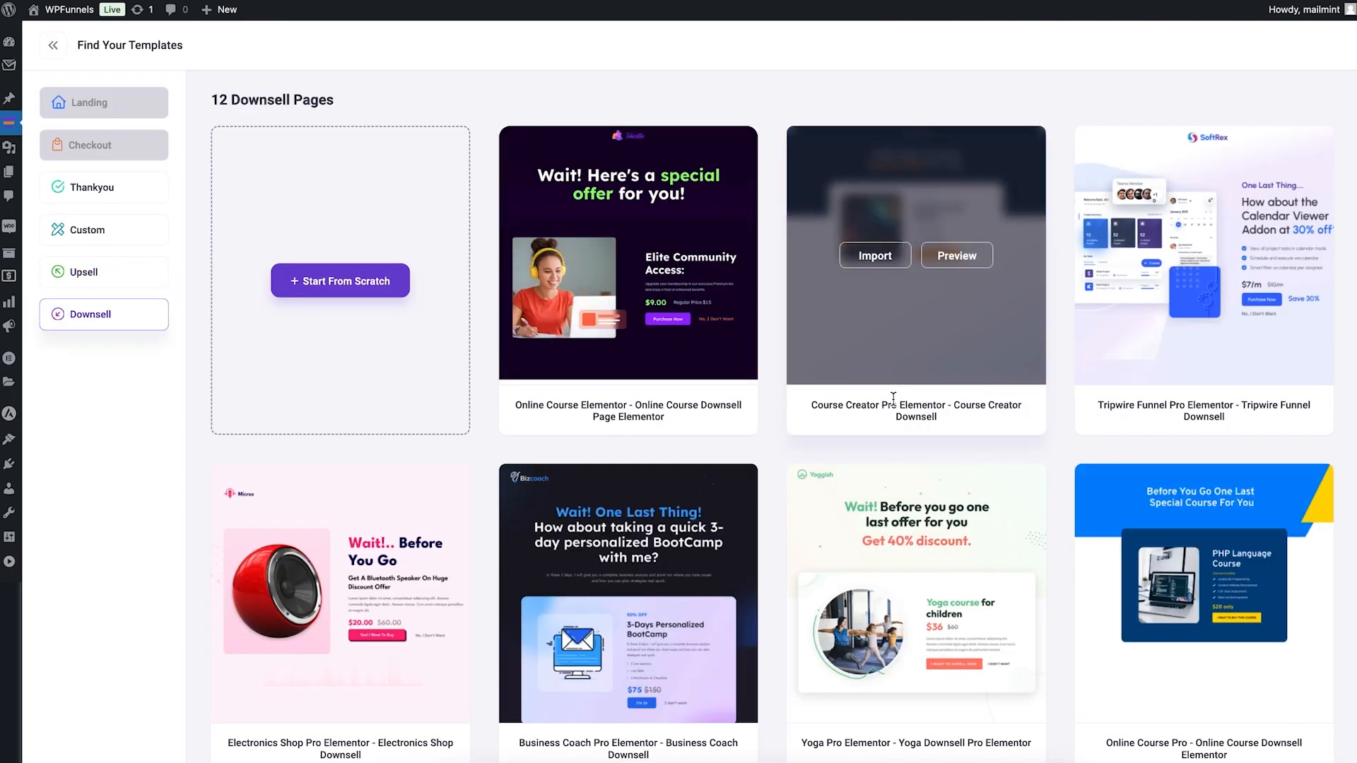
mouse_move(428, 552)
click(304, 593)
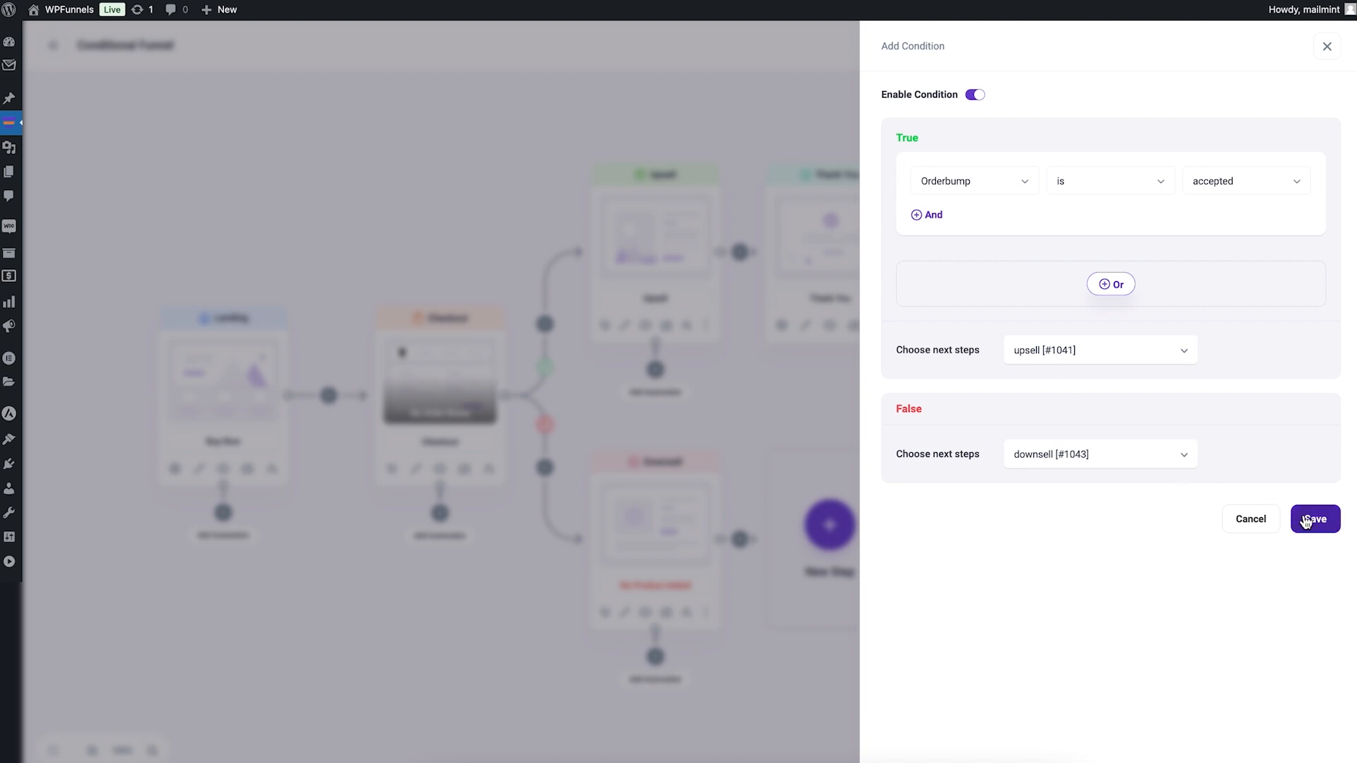
click(863, 435)
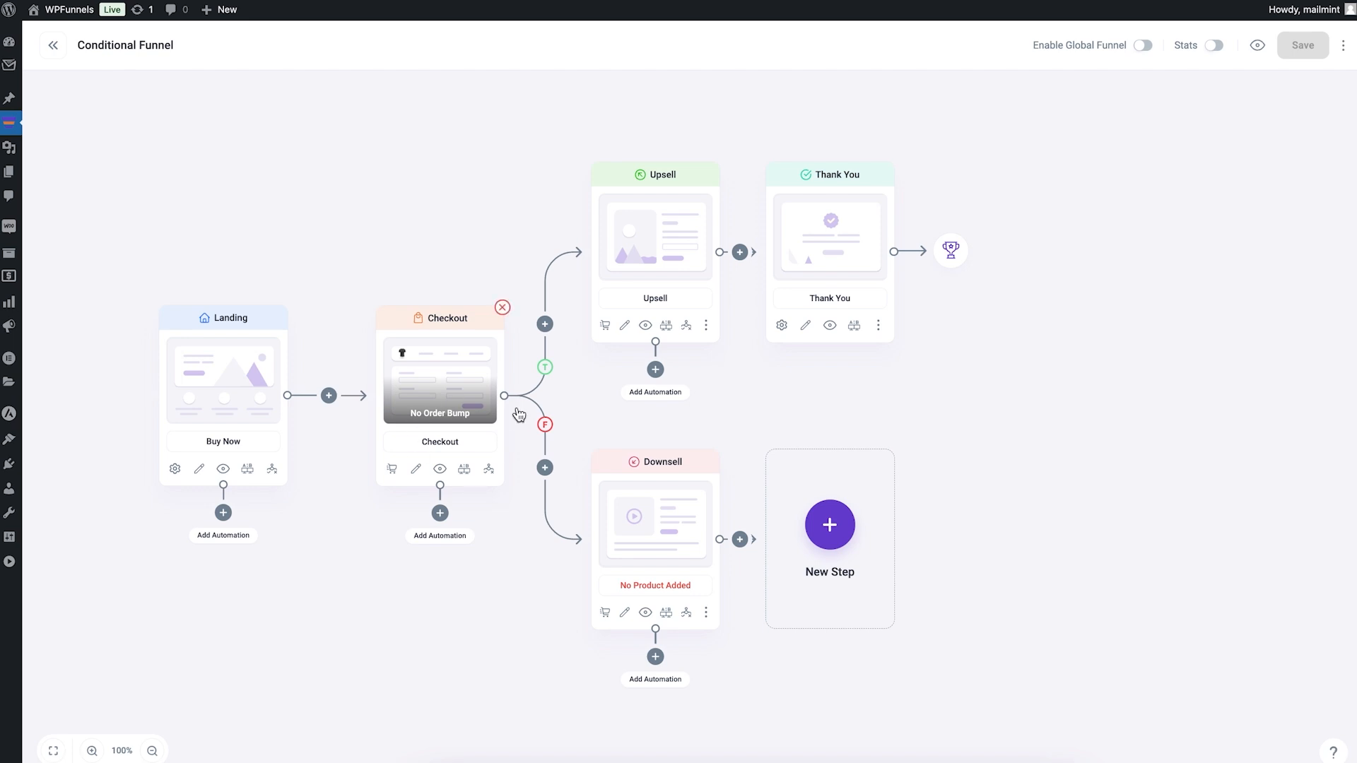
Step: Disable the Checkout step's condition and spread the Upsell and Thank You steps farther apart on the canvas
click(488, 469)
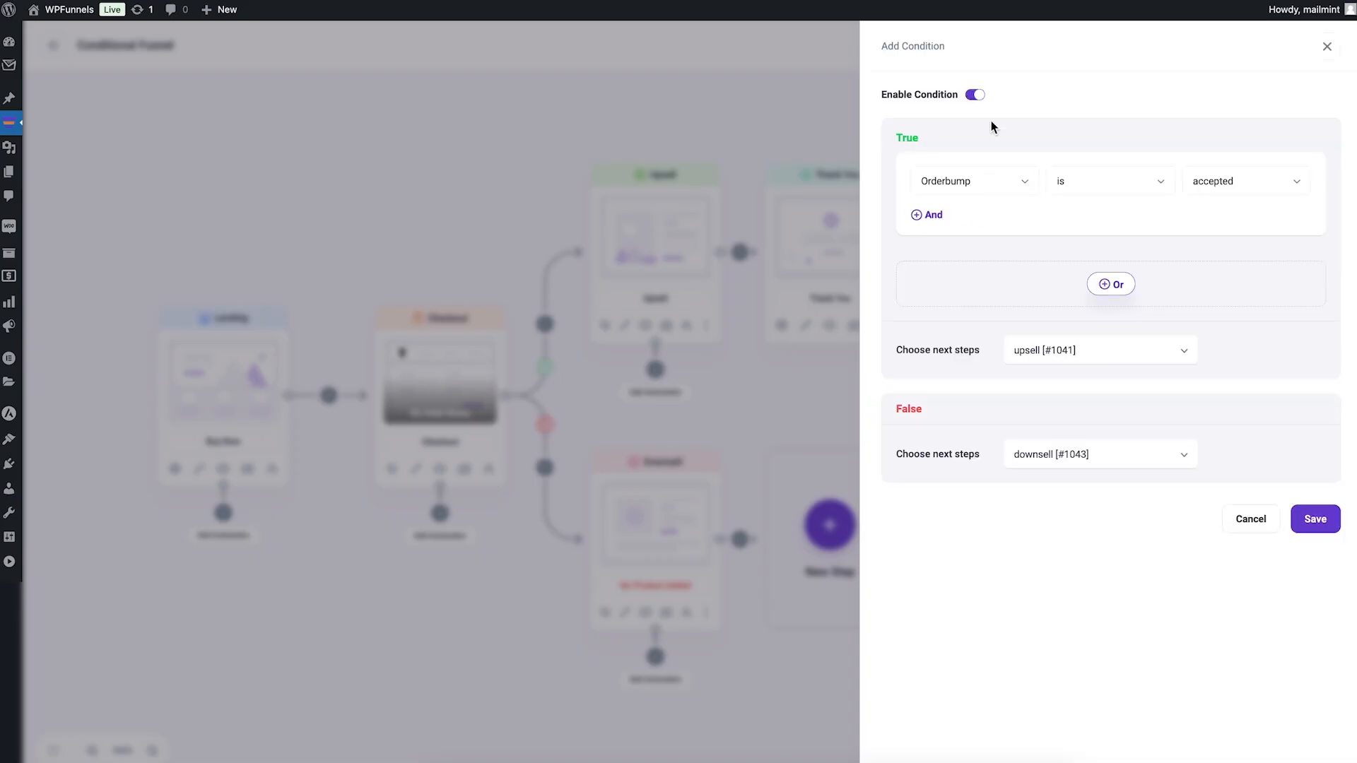
click(978, 98)
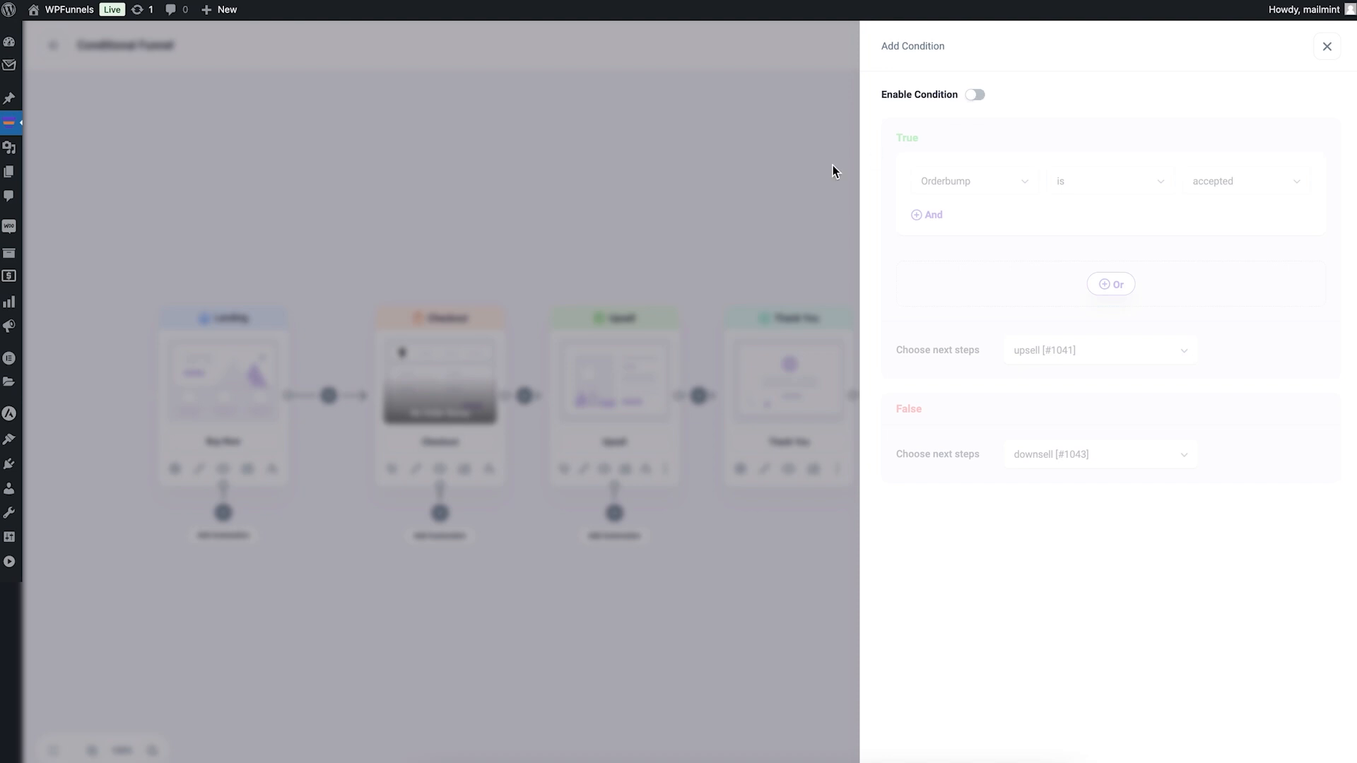
click(774, 178)
drag(790, 427, 905, 432)
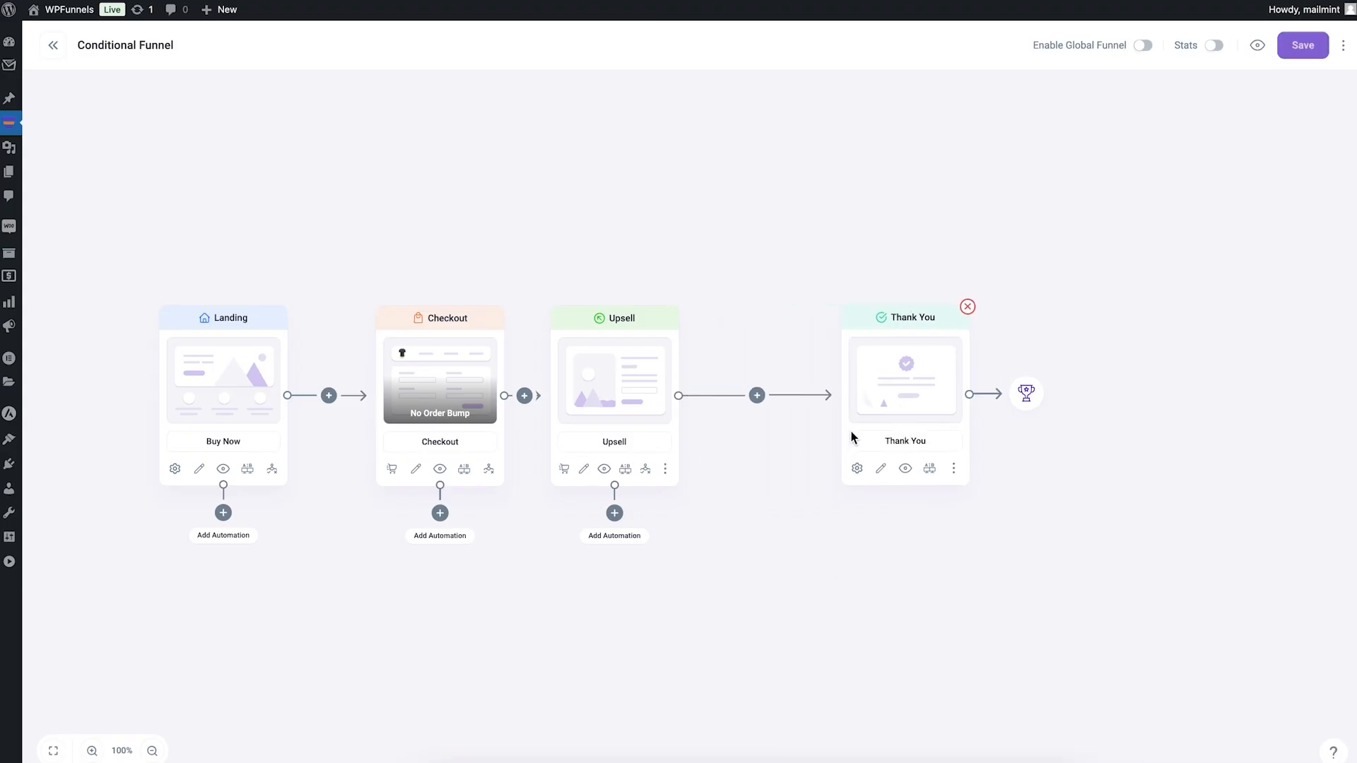
drag(642, 403, 701, 403)
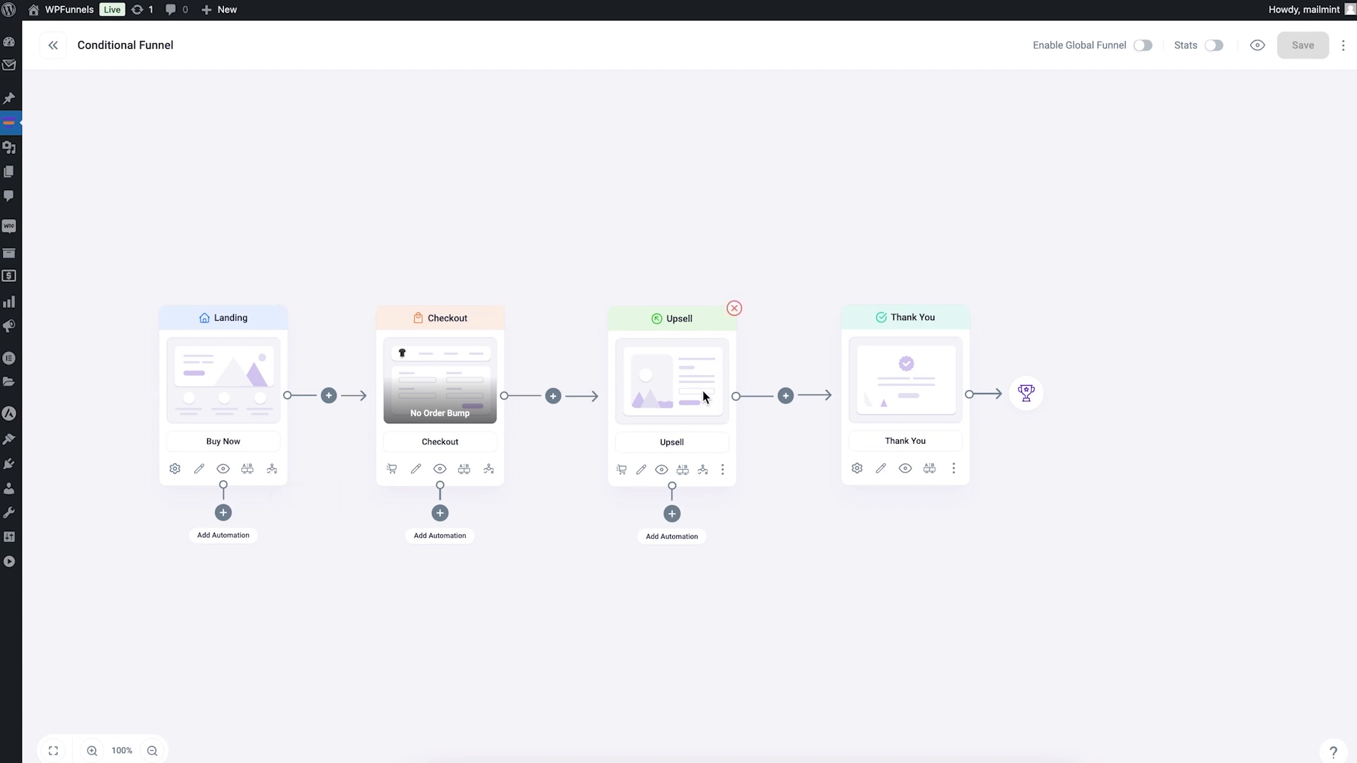
Step: Enable a condition on the Upsell step and review the available condition types, keeping Upsell is accepted
click(703, 472)
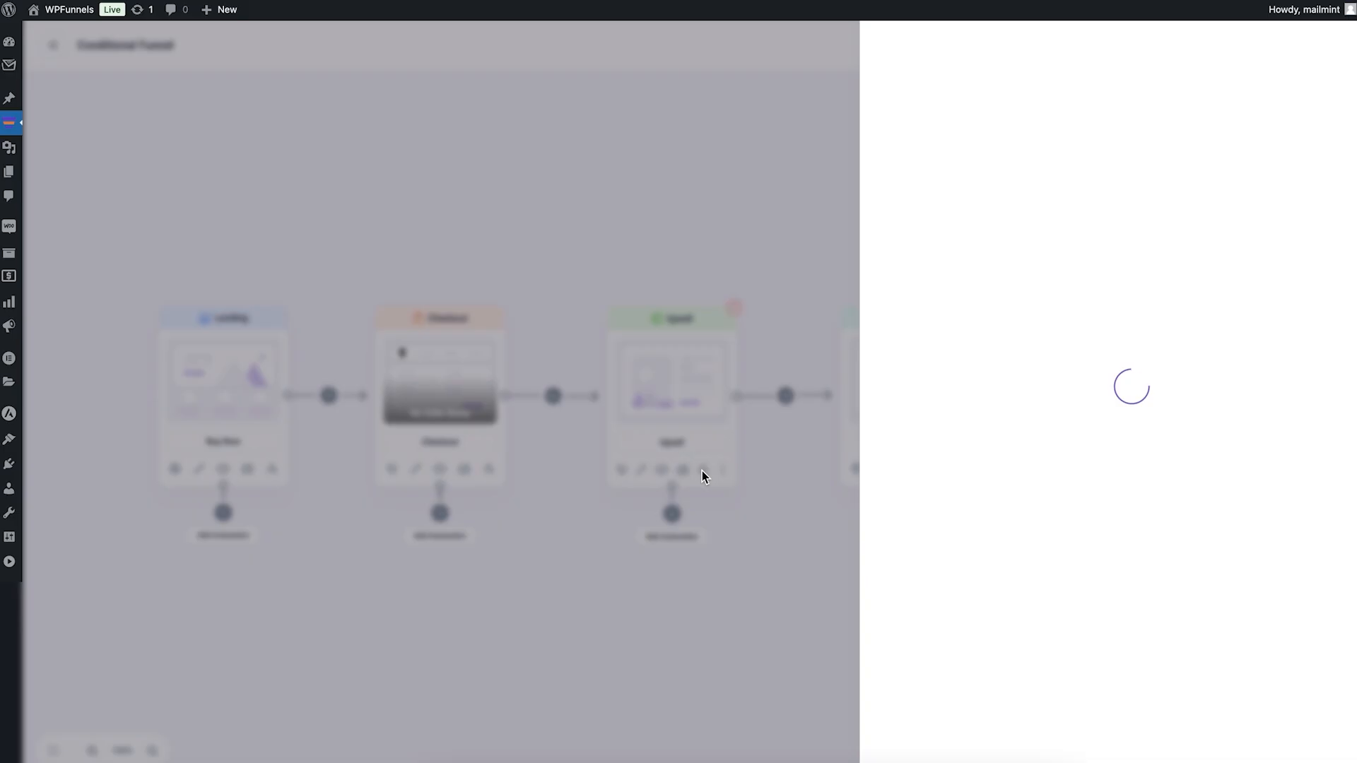
click(975, 93)
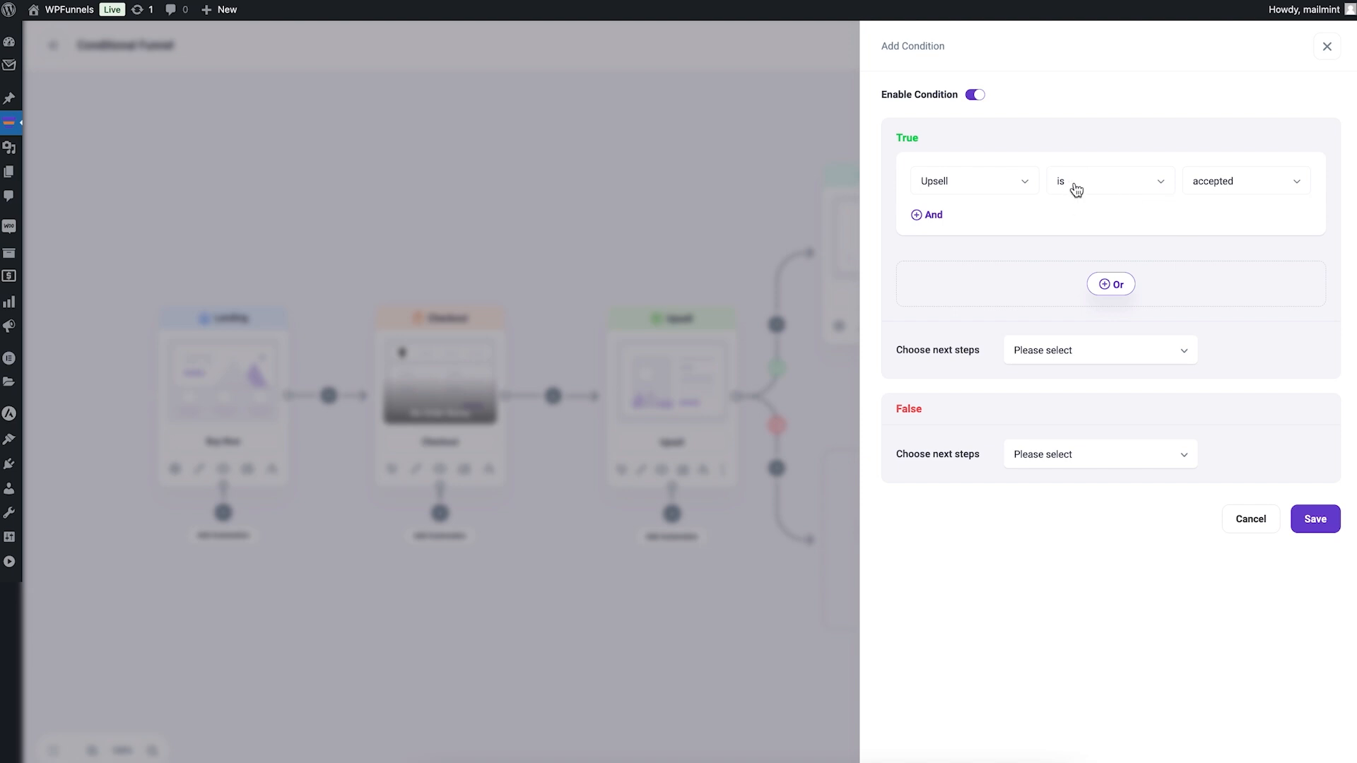
click(1022, 185)
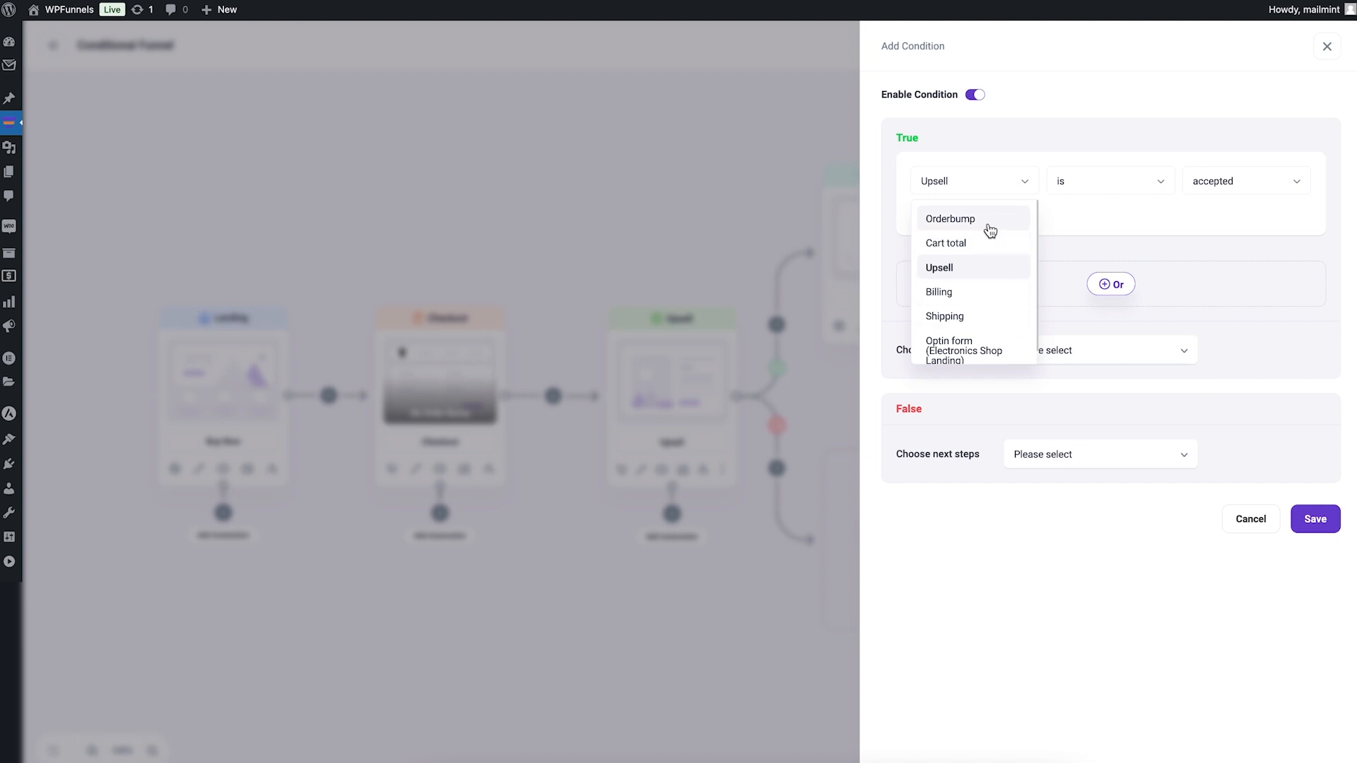
click(1107, 233)
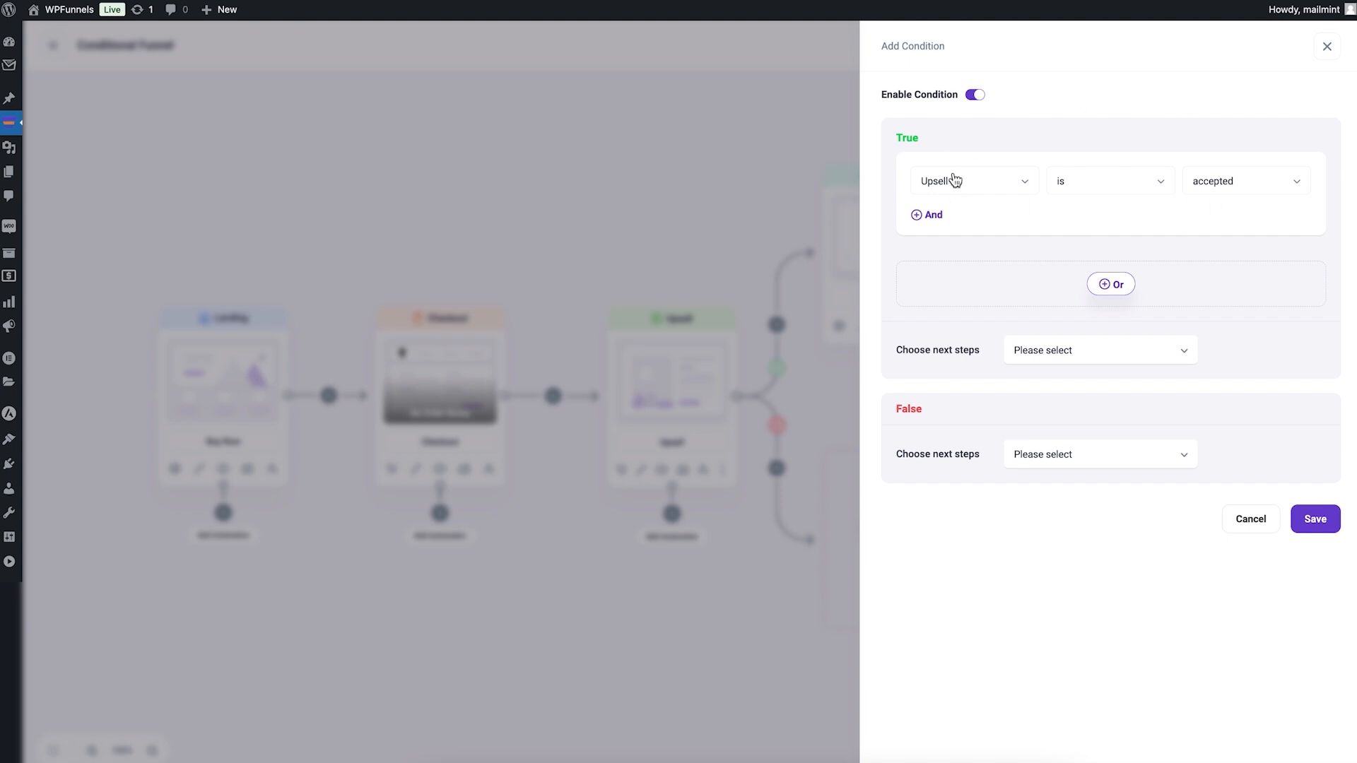
Step: Route the Upsell condition's true branch to the Thank You step and its false branch to a newly imported Electronics Shop Pro downsell, and save it
click(1093, 350)
click(1102, 391)
click(1053, 455)
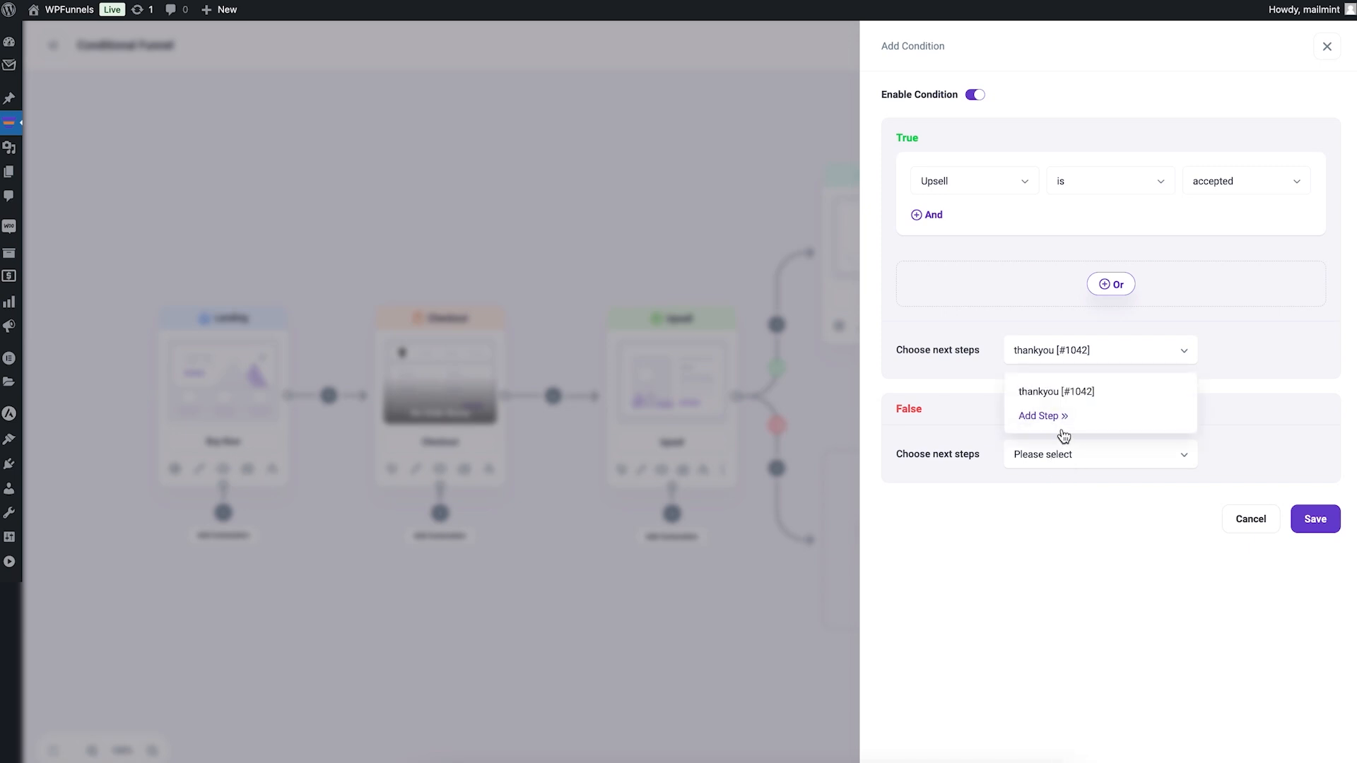
click(1060, 424)
mouse_move(371, 572)
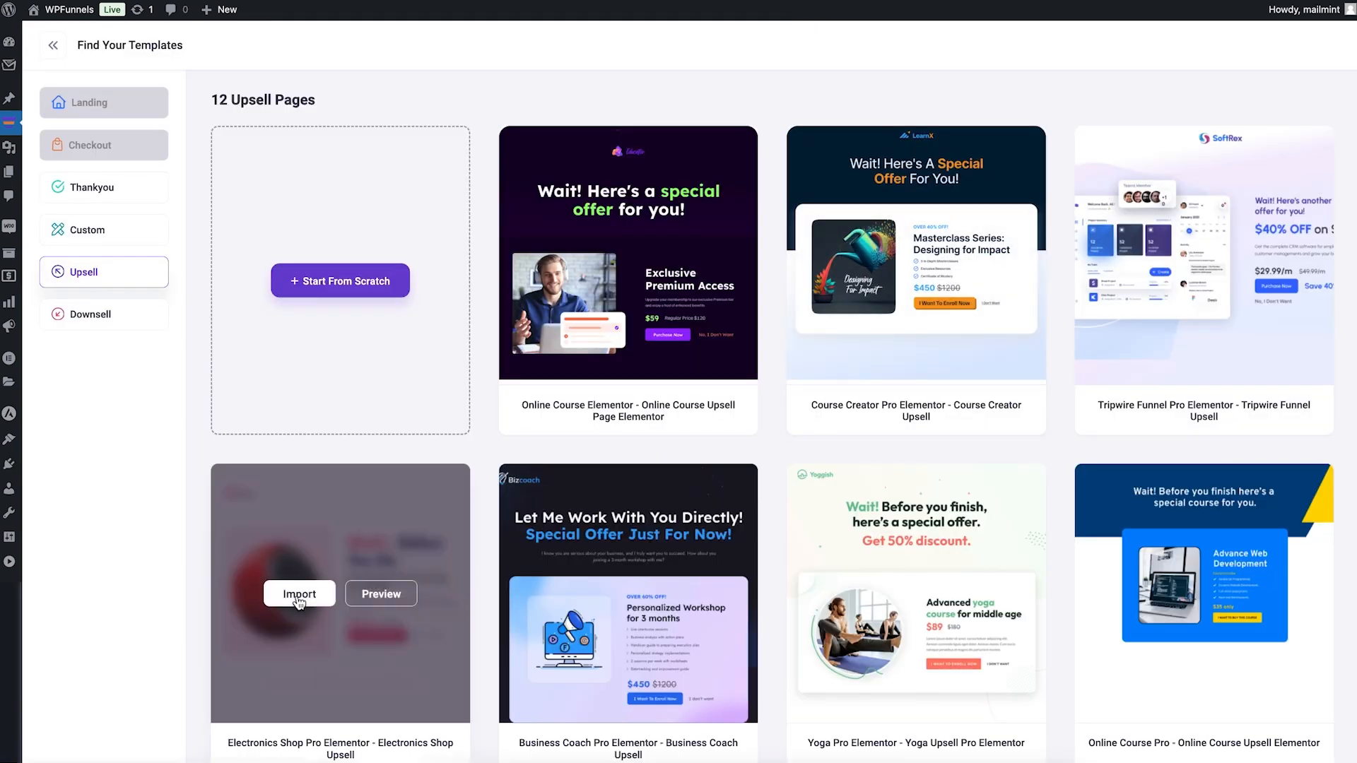
click(74, 315)
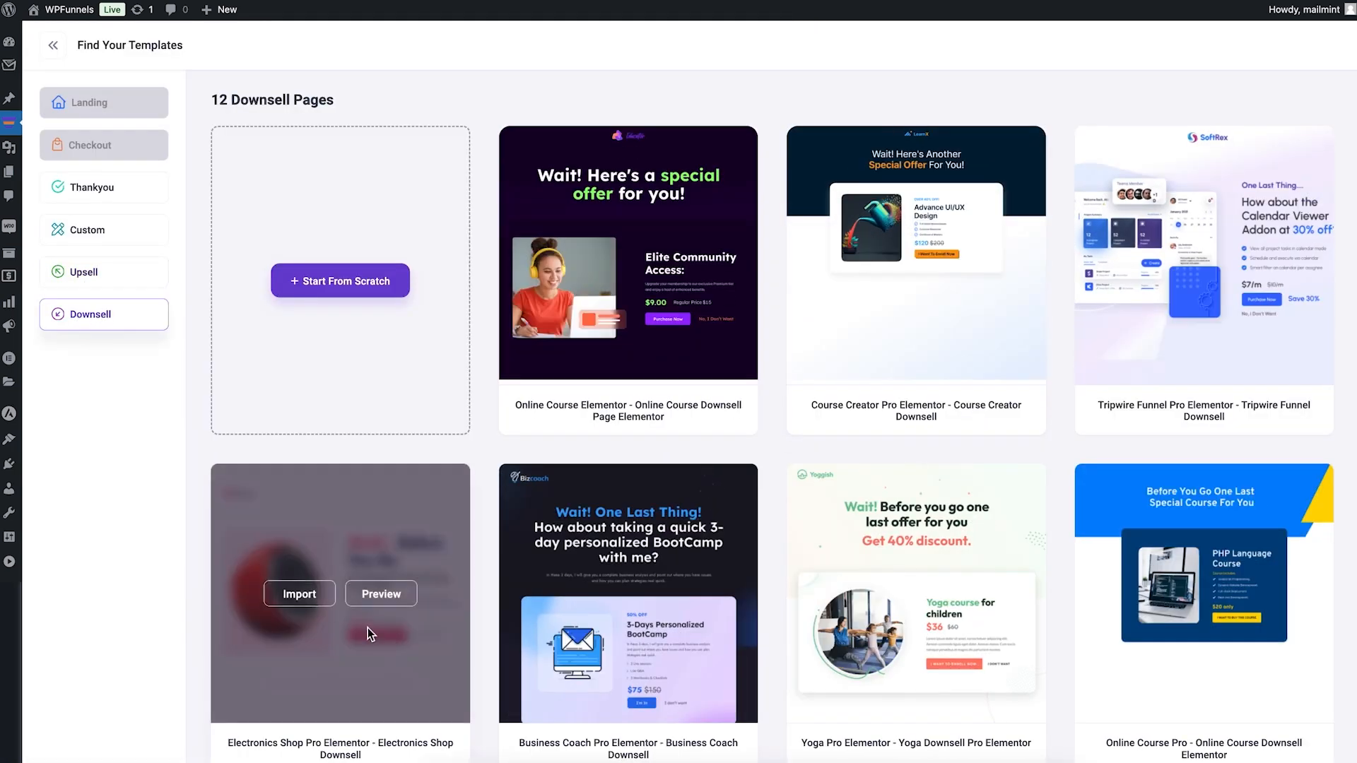
click(299, 593)
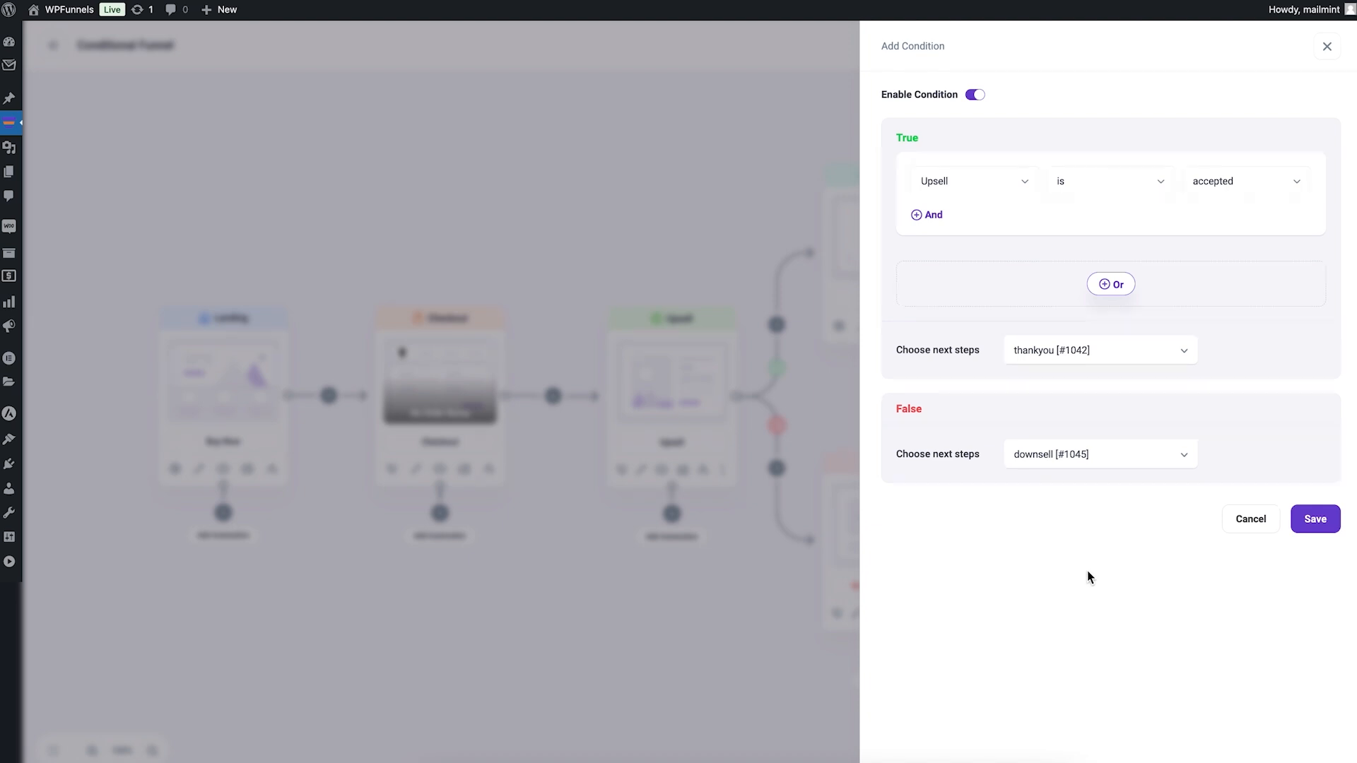
click(1313, 527)
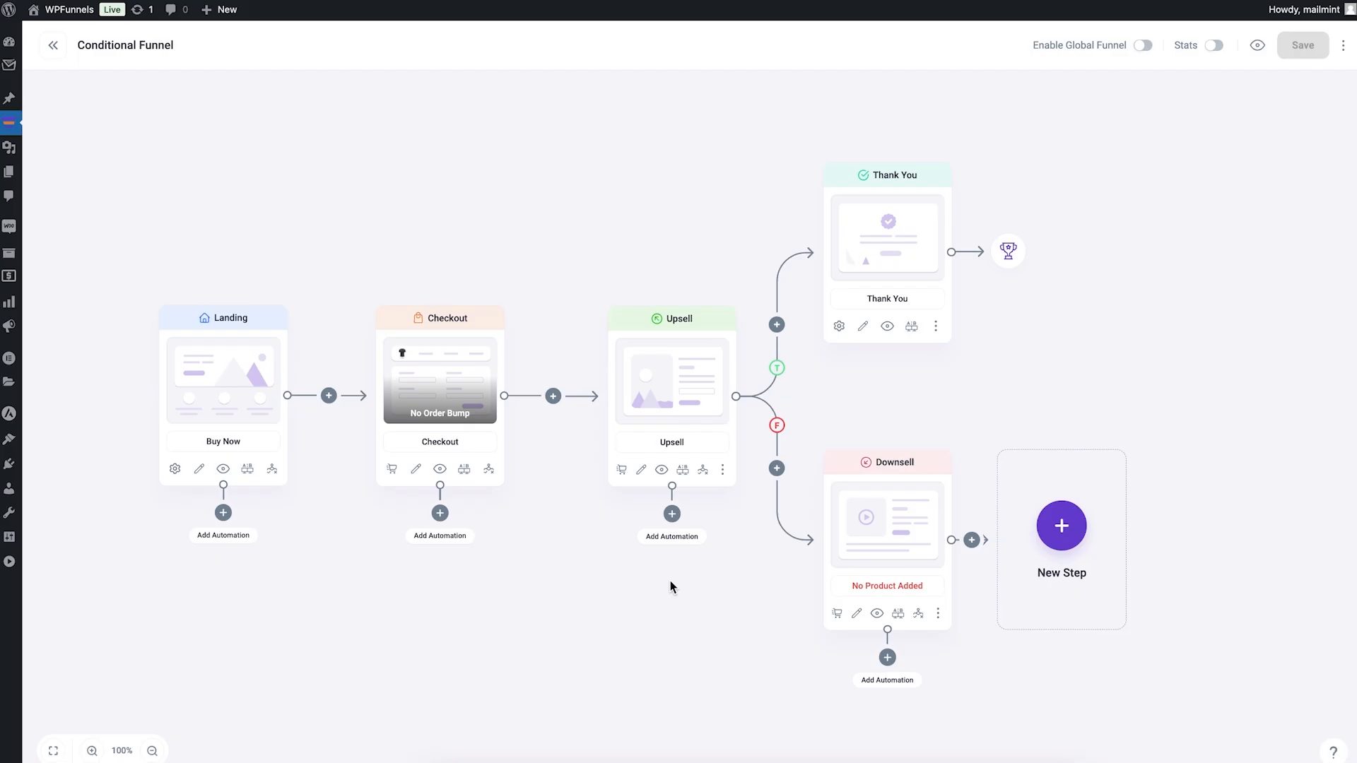
Step: Add XYZ Pop-filter as the Downsell step's product and close its settings
click(834, 614)
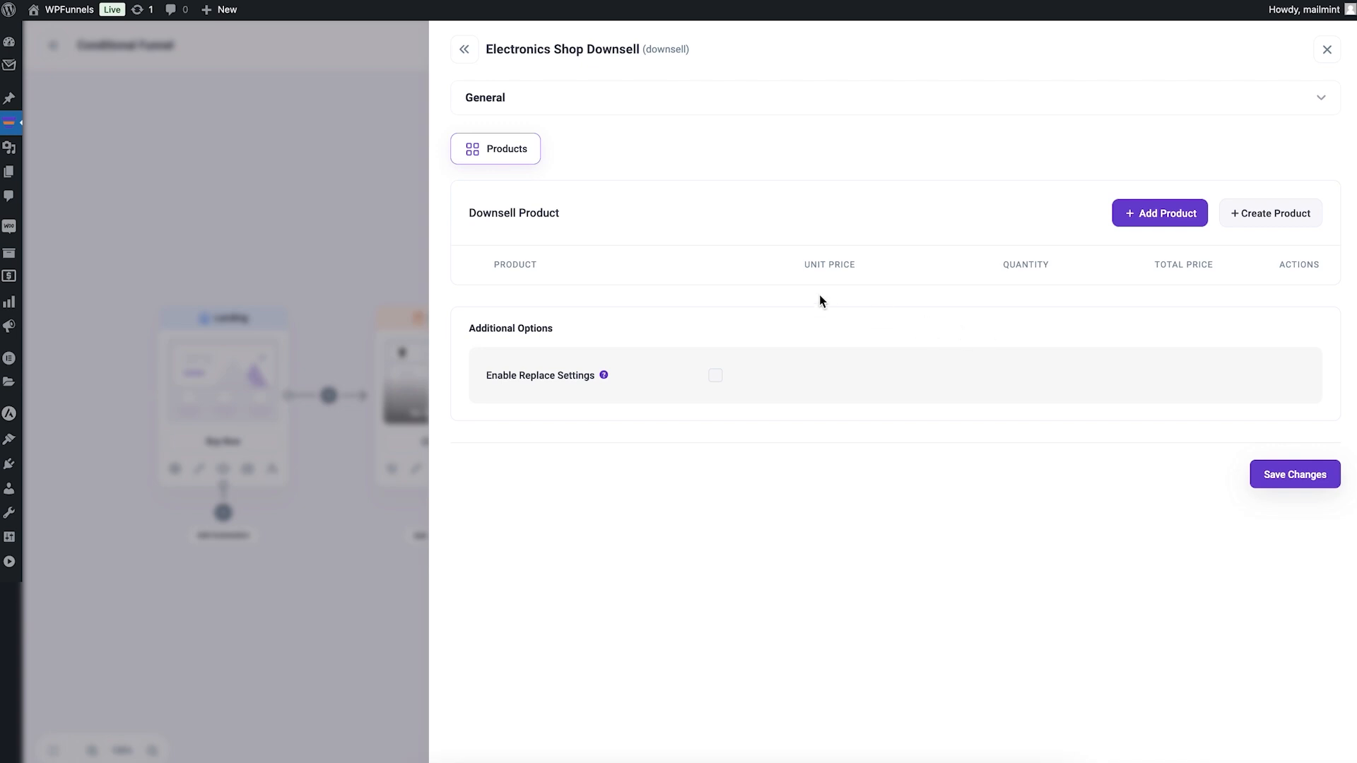
click(1145, 226)
click(639, 393)
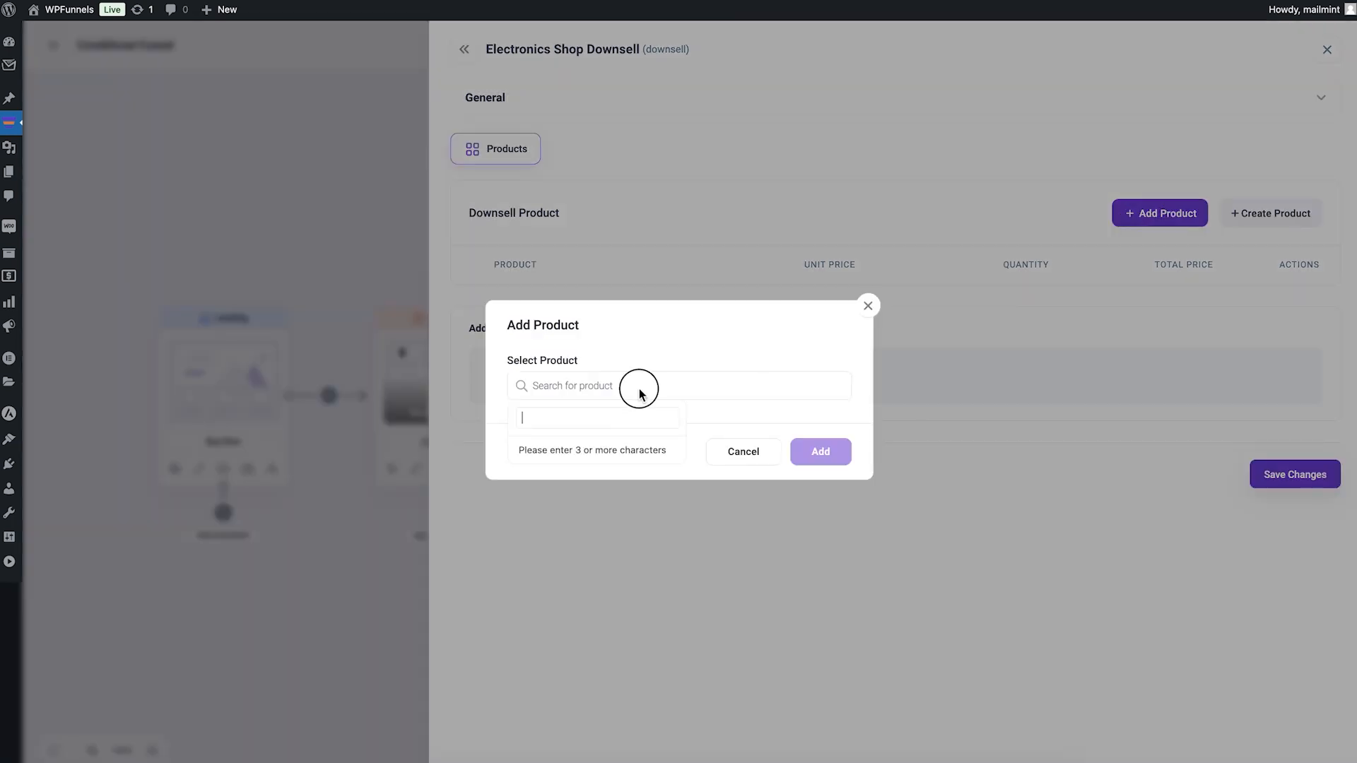
text(pop)
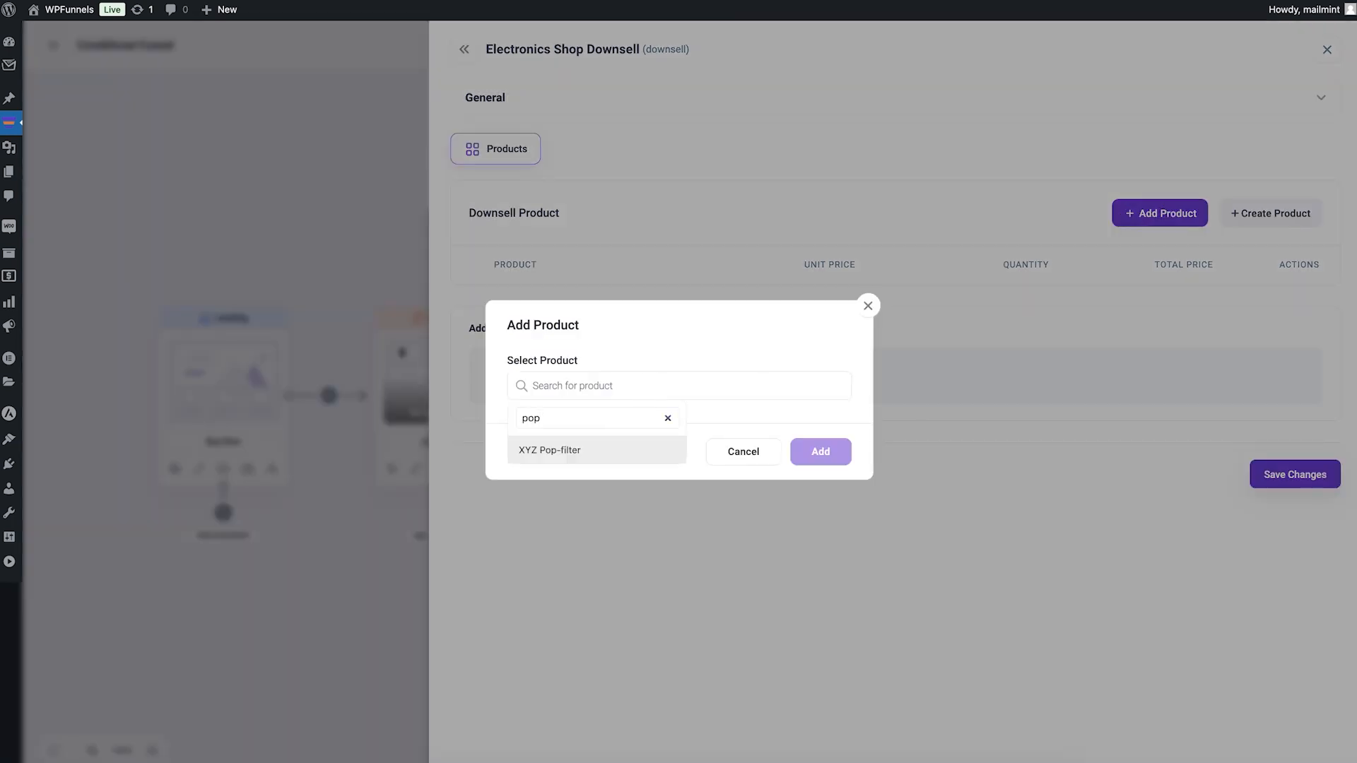
click(602, 454)
click(834, 458)
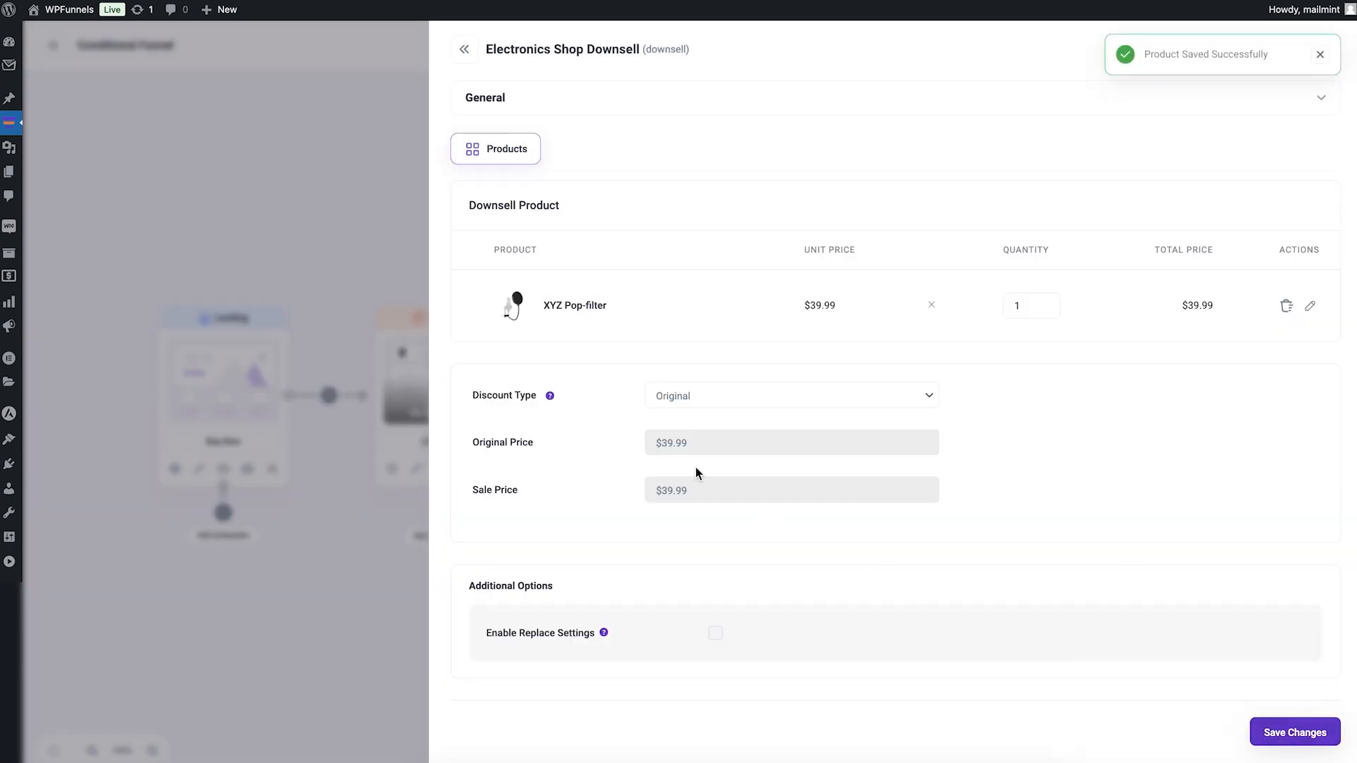
click(373, 236)
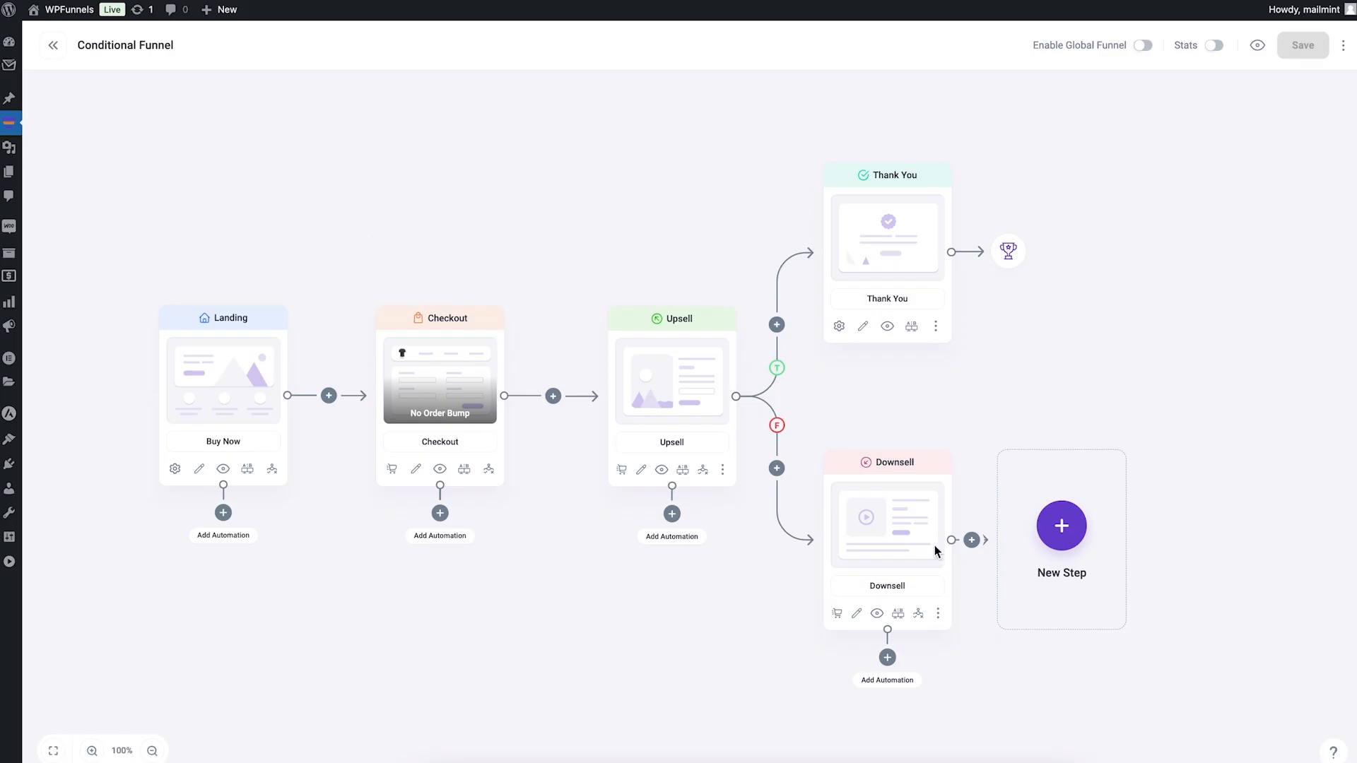
Step: Import a thank you template after the Downsell step and move both Thank You steps farther from the steps before them
click(1060, 541)
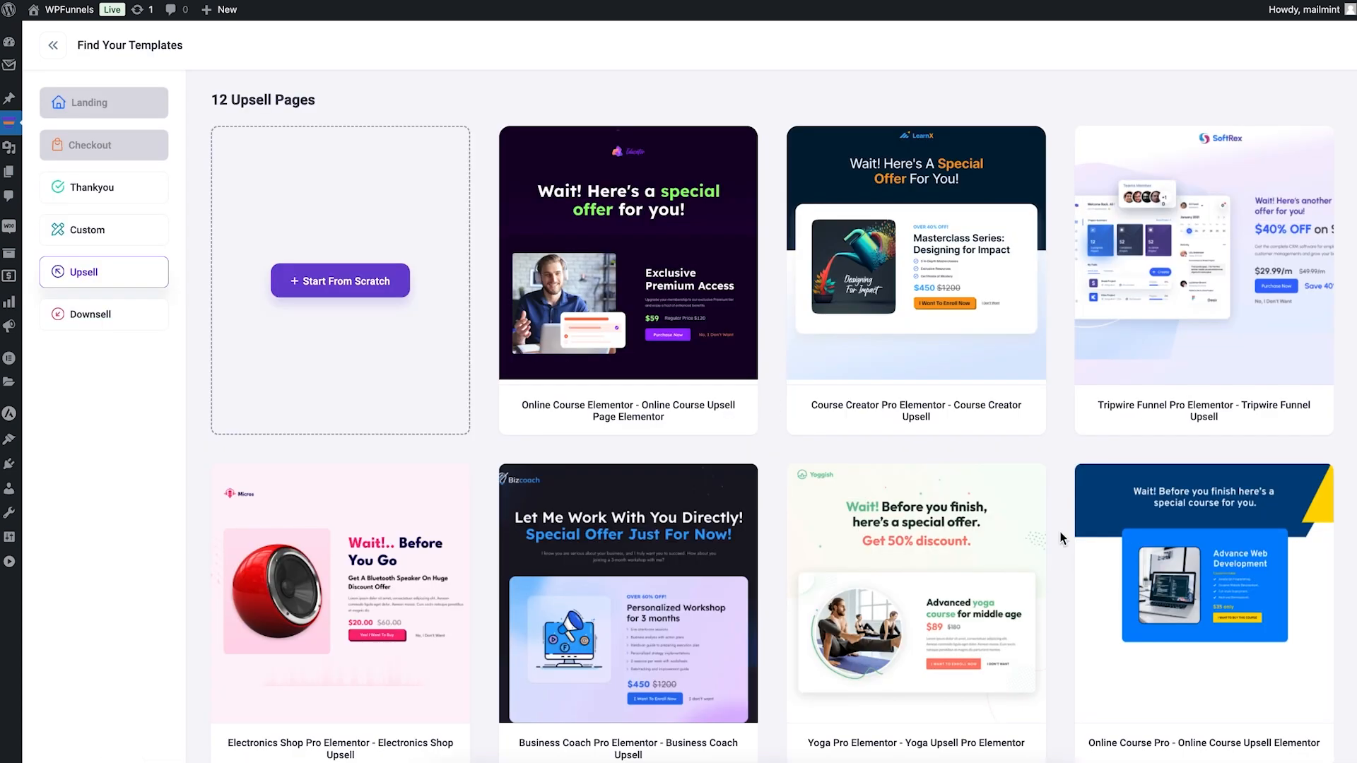
click(127, 189)
mouse_move(343, 612)
click(297, 596)
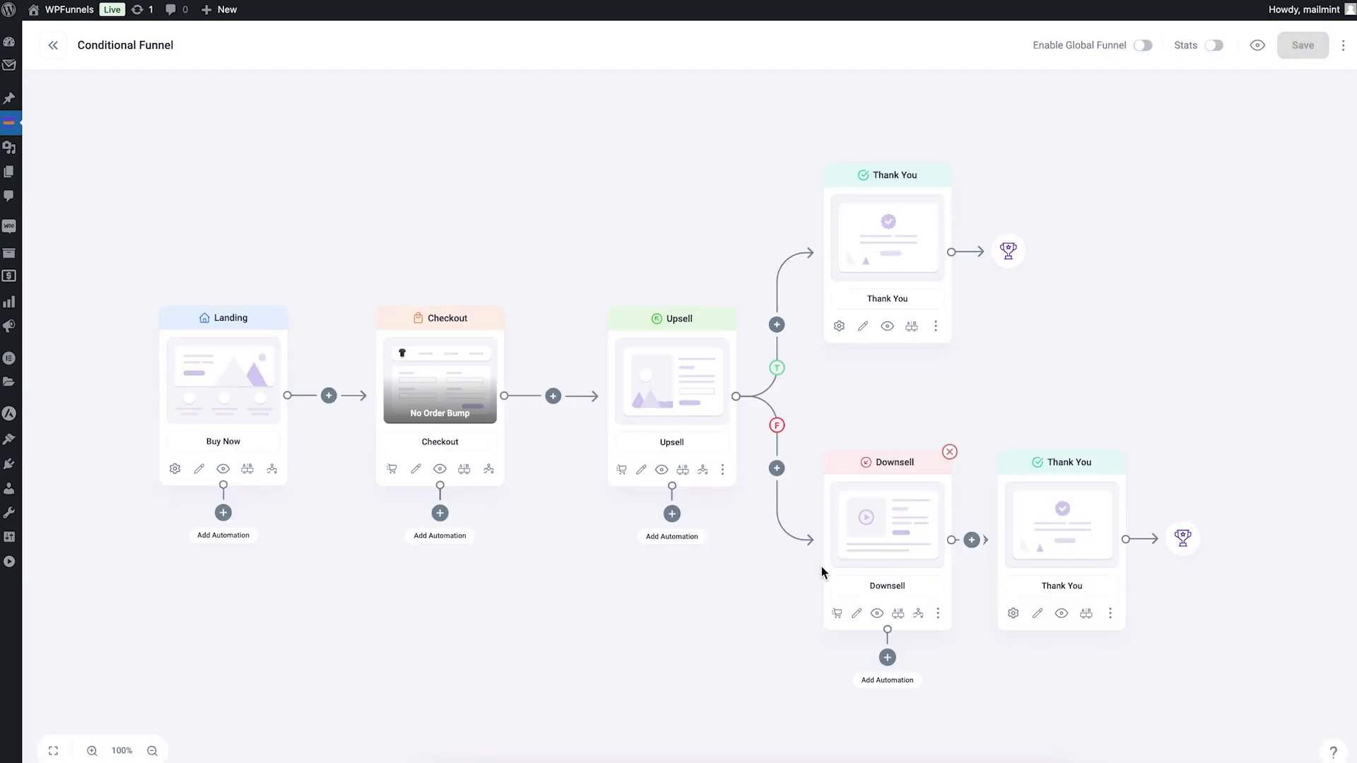
click(1081, 505)
drag(1082, 505, 1163, 499)
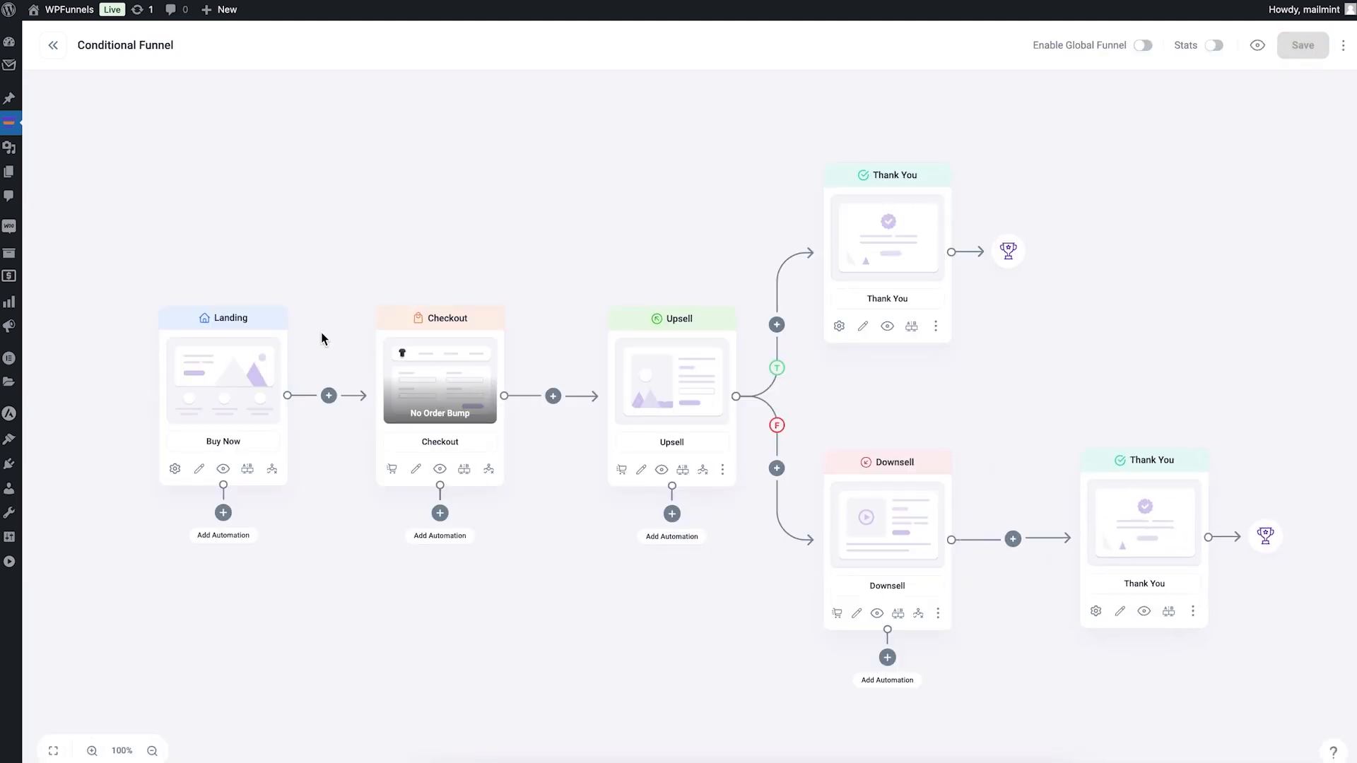
drag(891, 288, 899, 285)
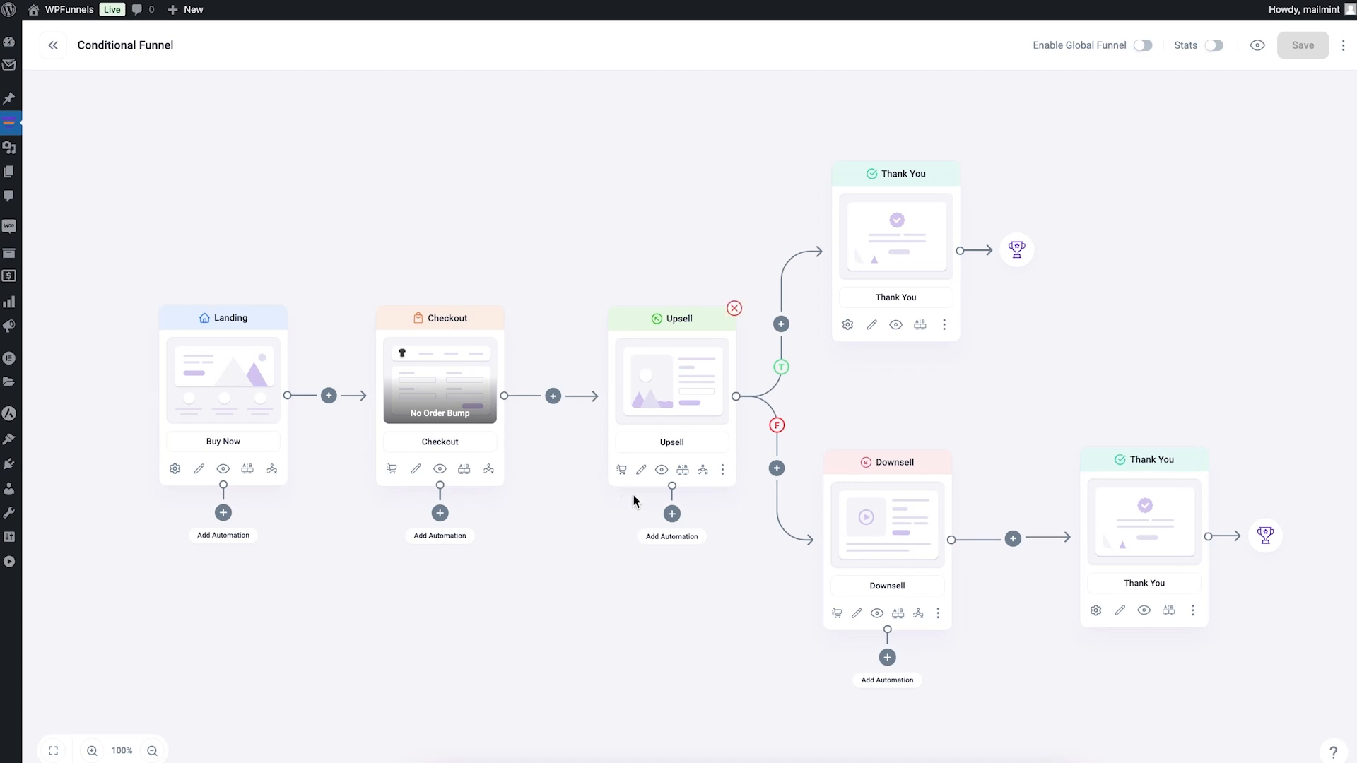
Step: Open the Upsell page in the Elementor editor and replace the speaker image with the shockmout.png image from the media library
click(641, 470)
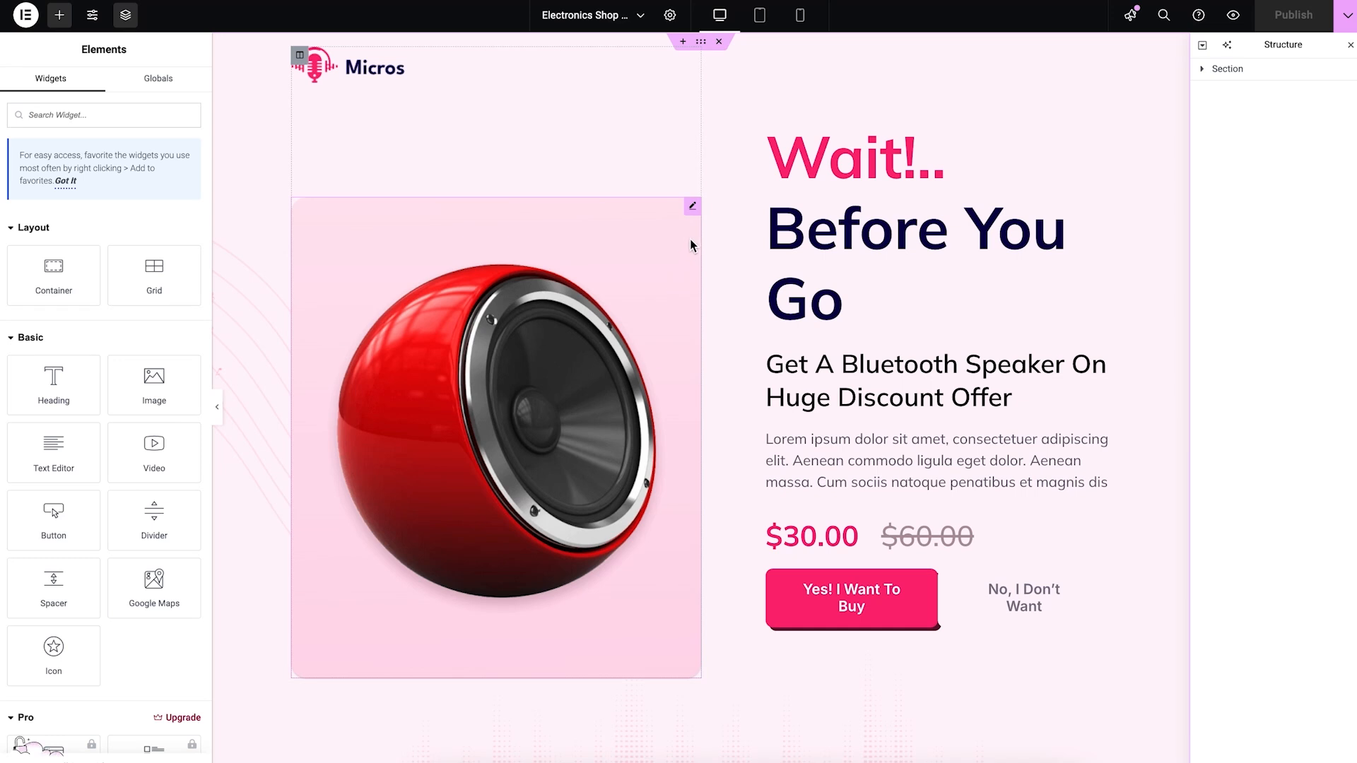
click(692, 209)
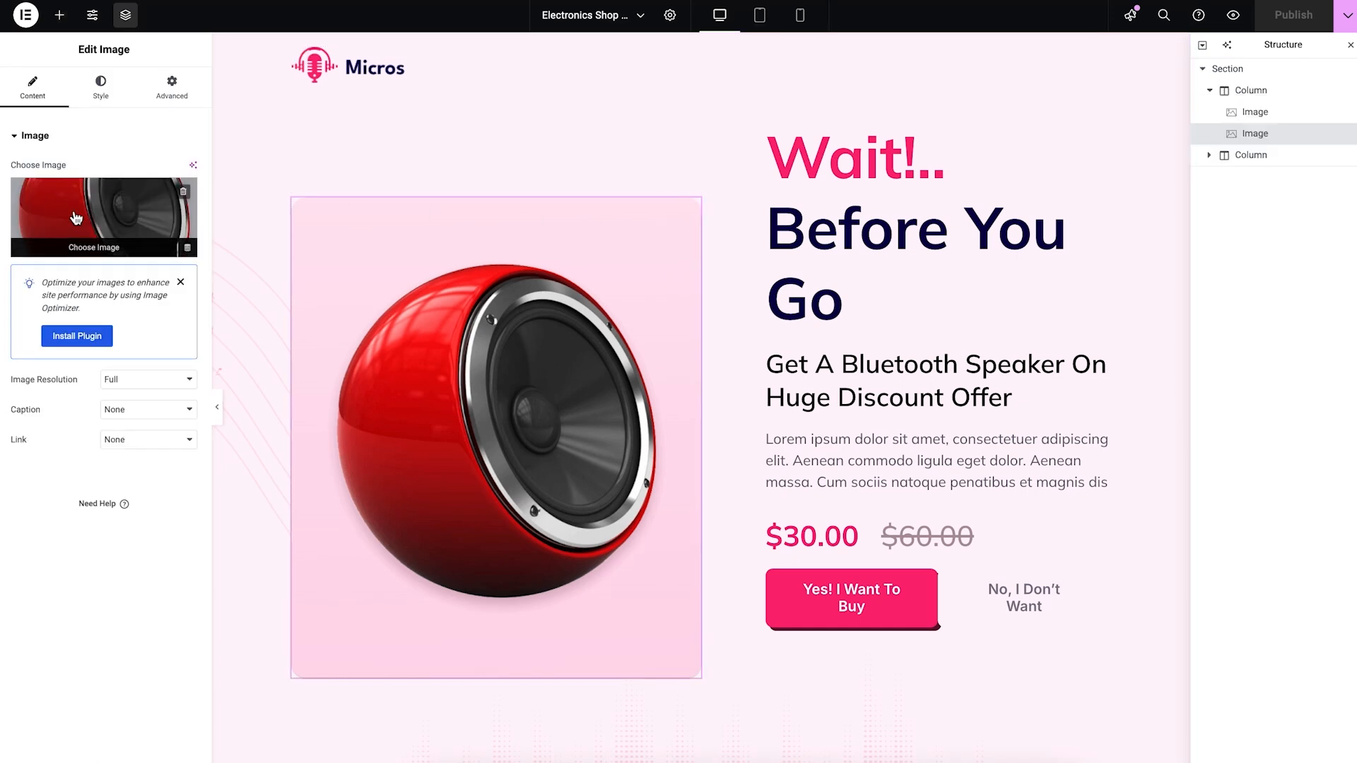
click(106, 212)
click(1029, 108)
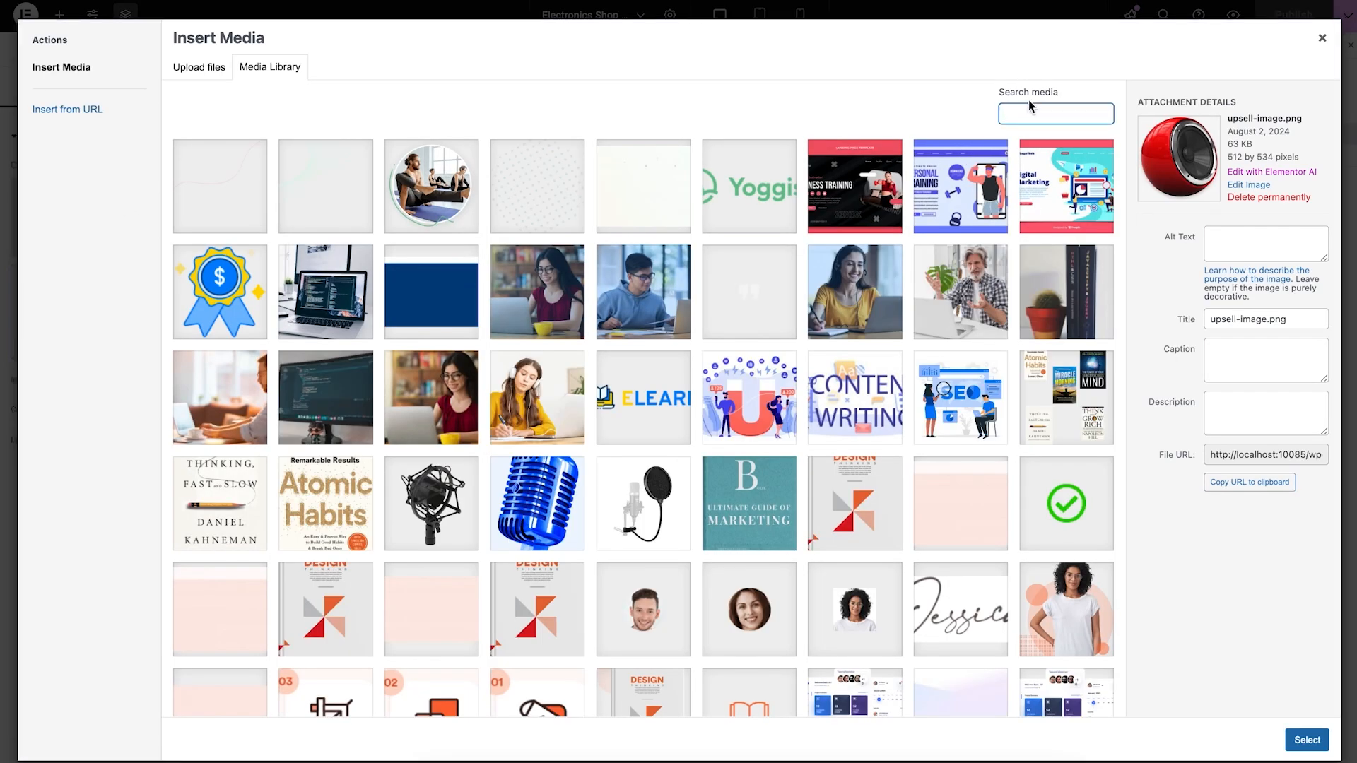
text(shock)
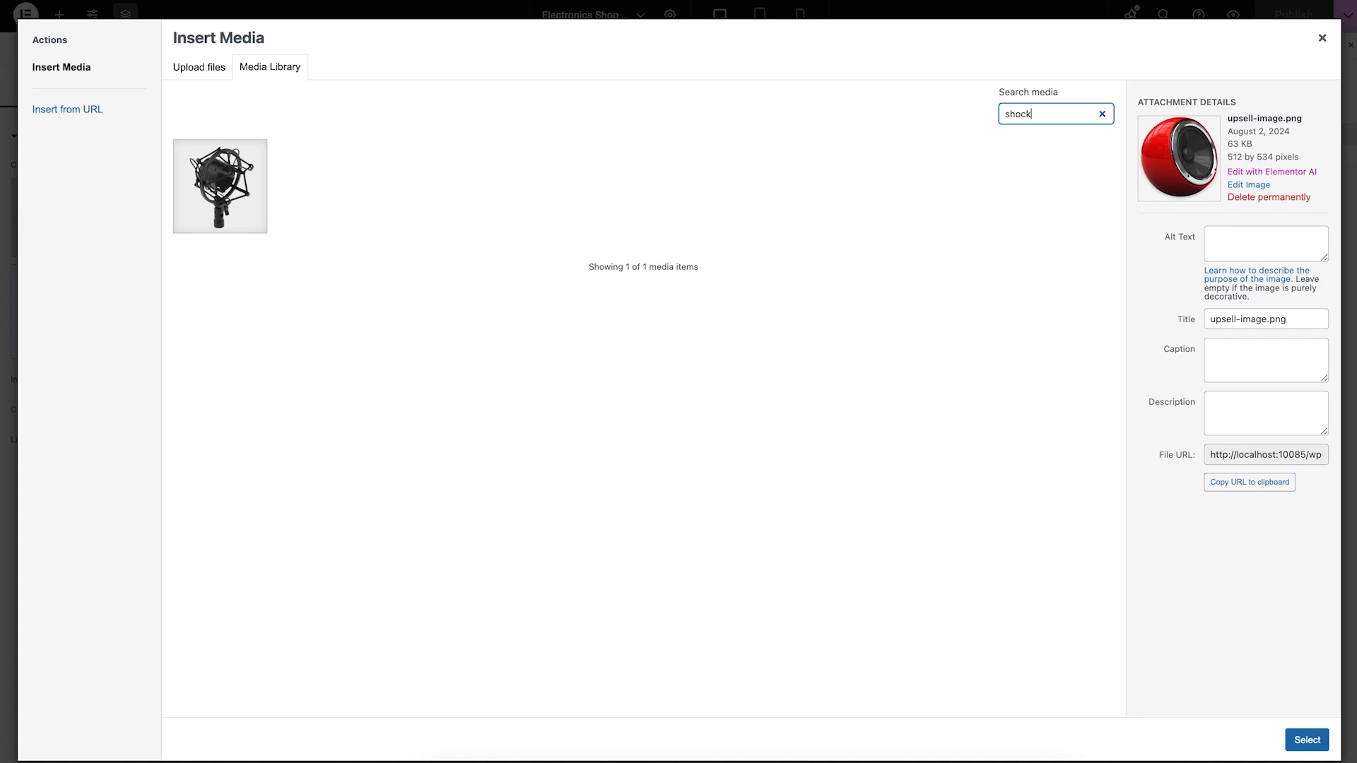
click(263, 188)
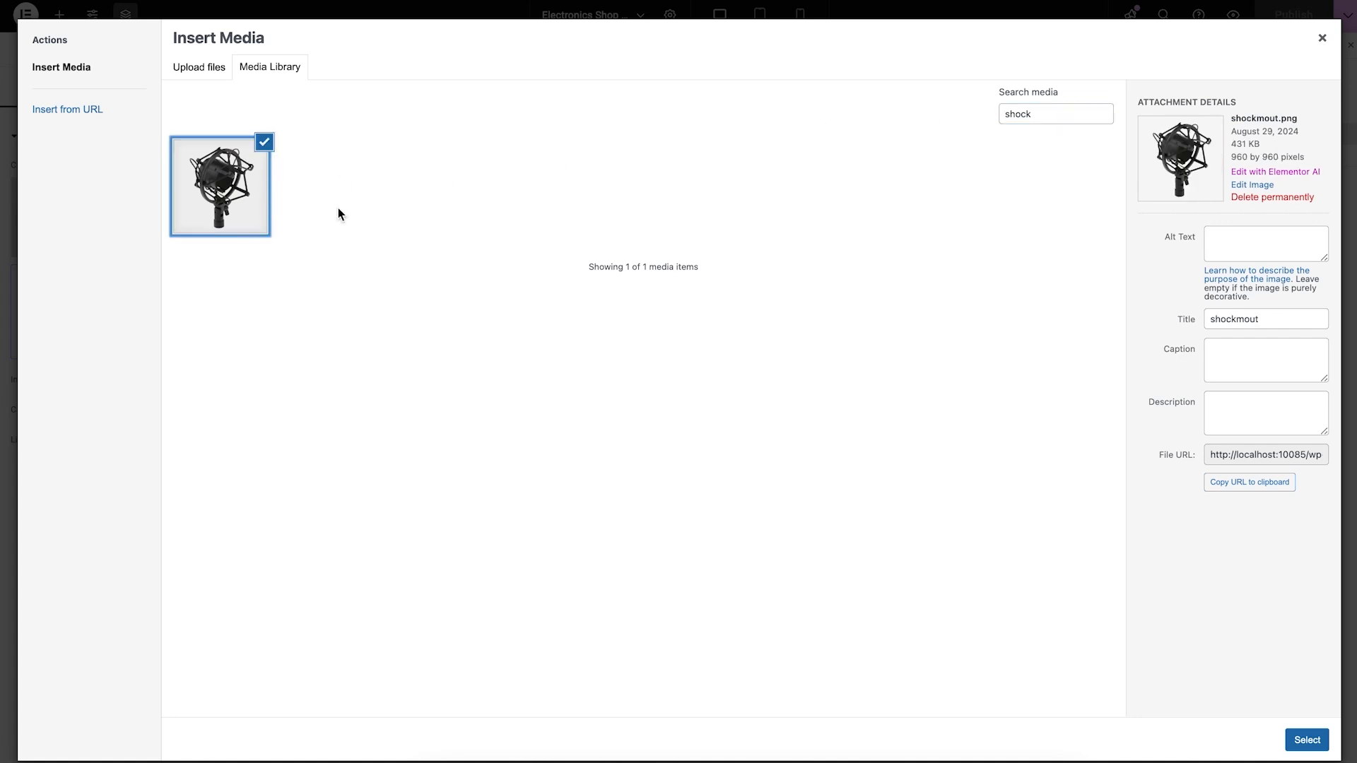
click(1322, 742)
Step: Replace the Bluetooth speaker offer line on the upsell page with "Get A Shock Mount"
click(773, 387)
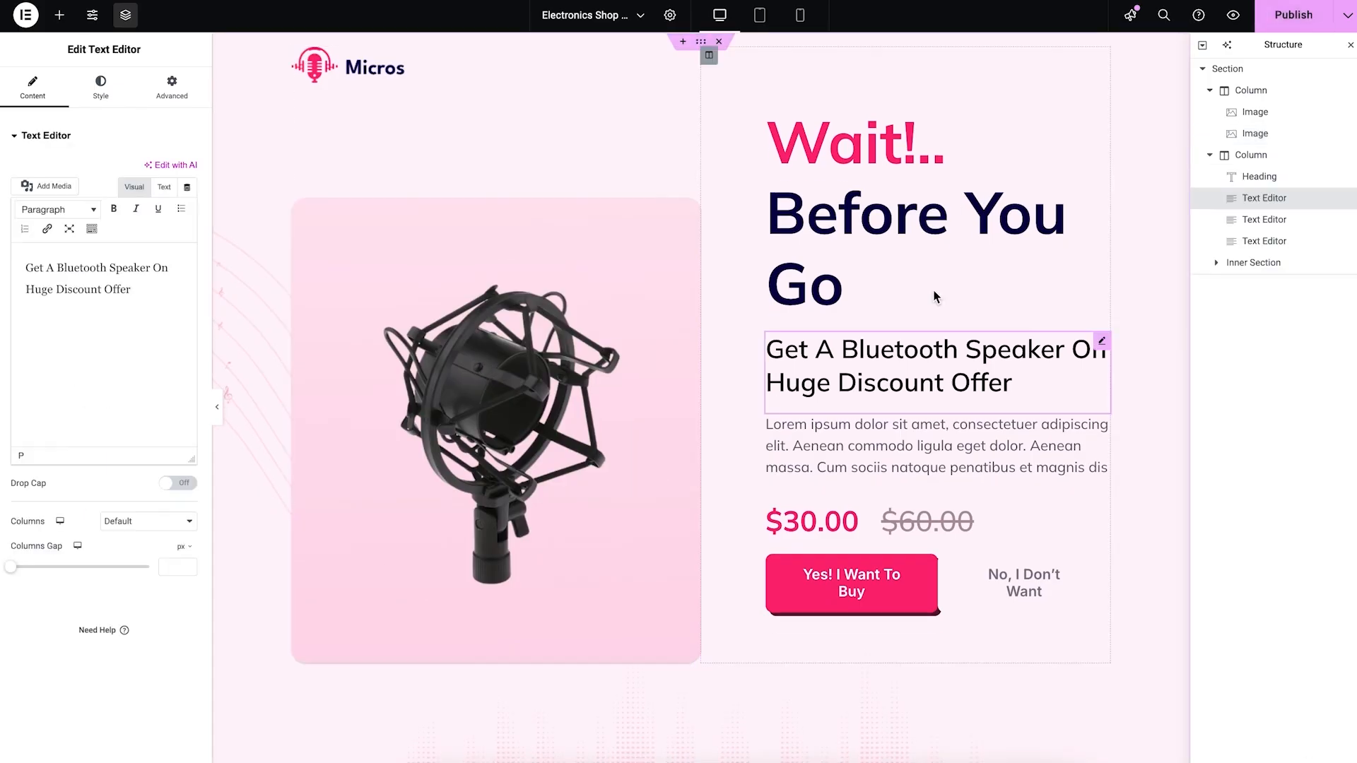
triple_click(76, 276)
key(BackSpace)
text(Get A Shok)
key(BackSpace)
text(ck Mount)
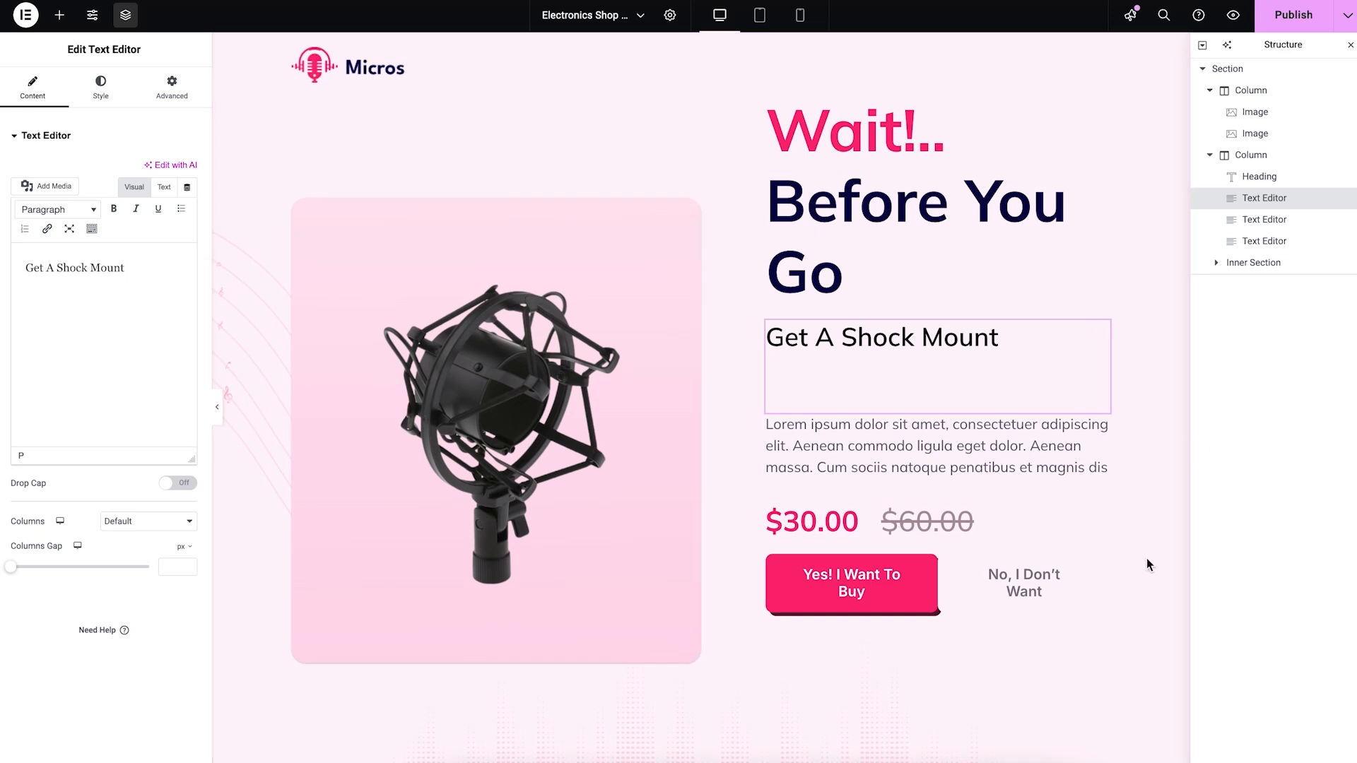
Step: Publish the edited upsell page
click(800, 513)
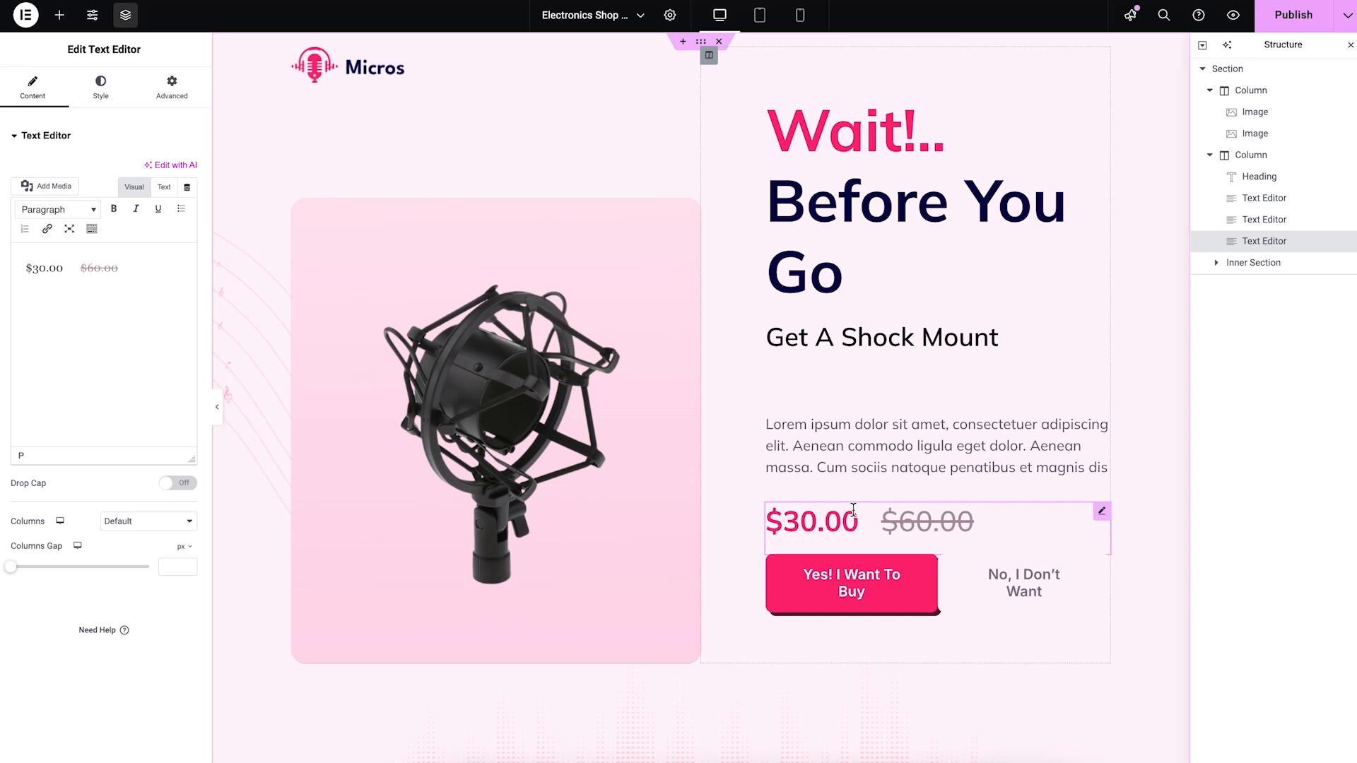
click(1293, 17)
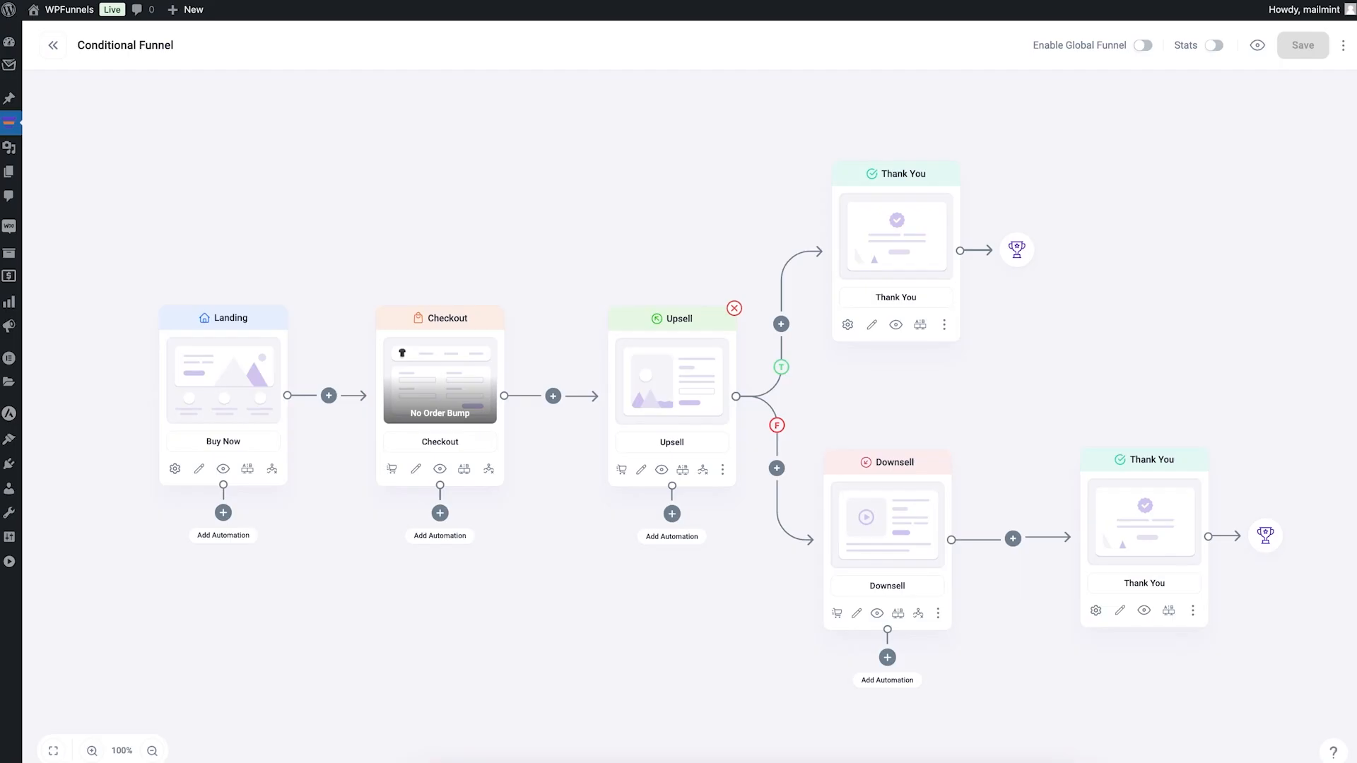
Step: Open the Downsell page in the Elementor editor and replace the speaker image with the pop filter picture, searching the media library for "pop"
click(855, 613)
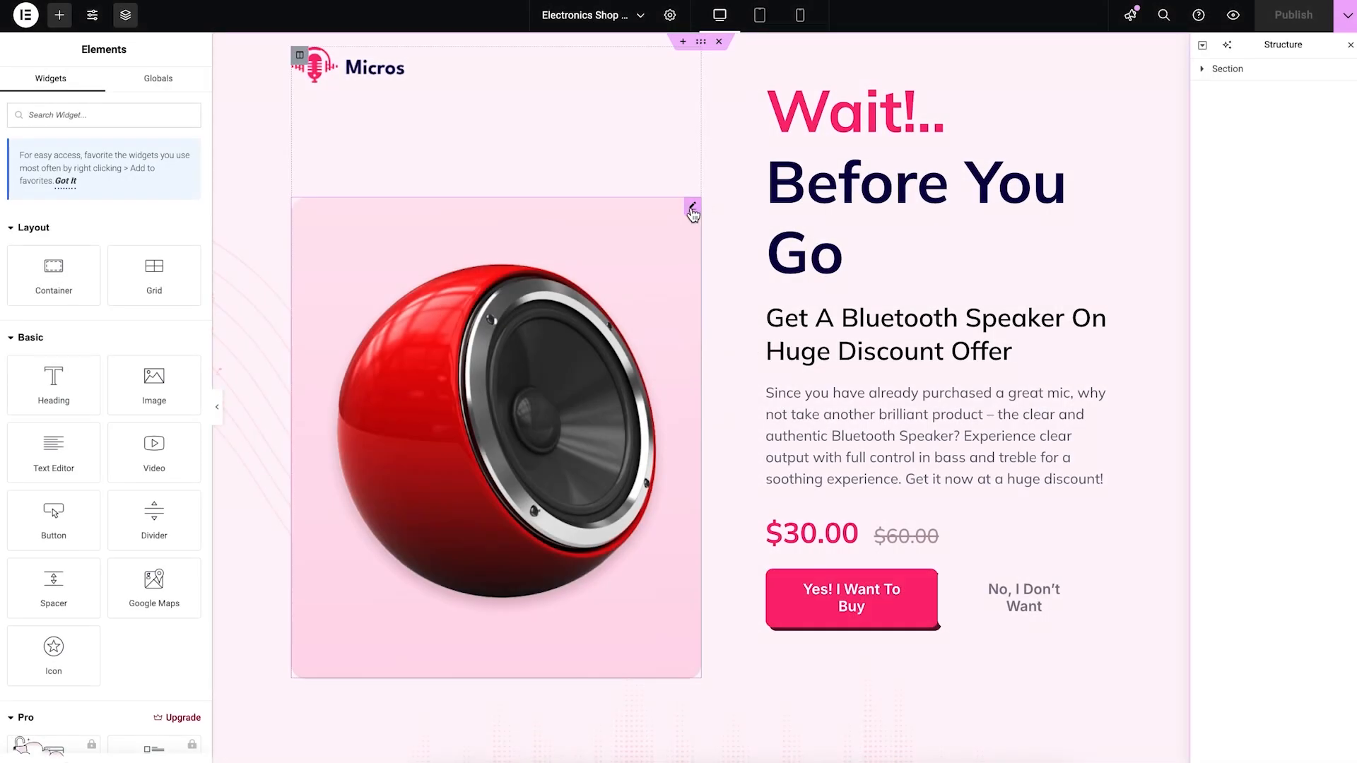
click(693, 209)
click(120, 233)
click(1056, 114)
text(pop)
click(267, 213)
click(1294, 745)
Step: Replace the Bluetooth speaker offer line on the downsell page with "Pop-Filter"
click(1104, 299)
key(ctrl+a)
key(BackSpace)
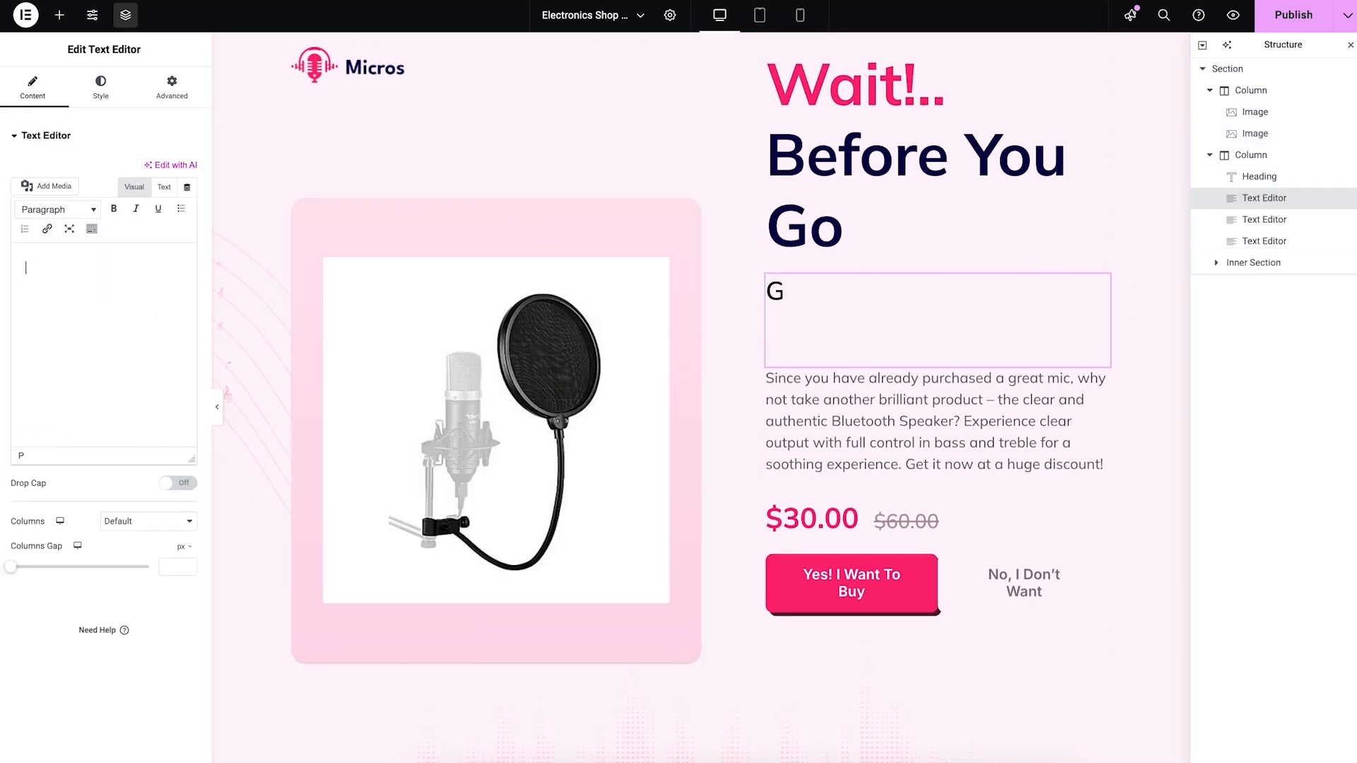
text(Pop-Filter)
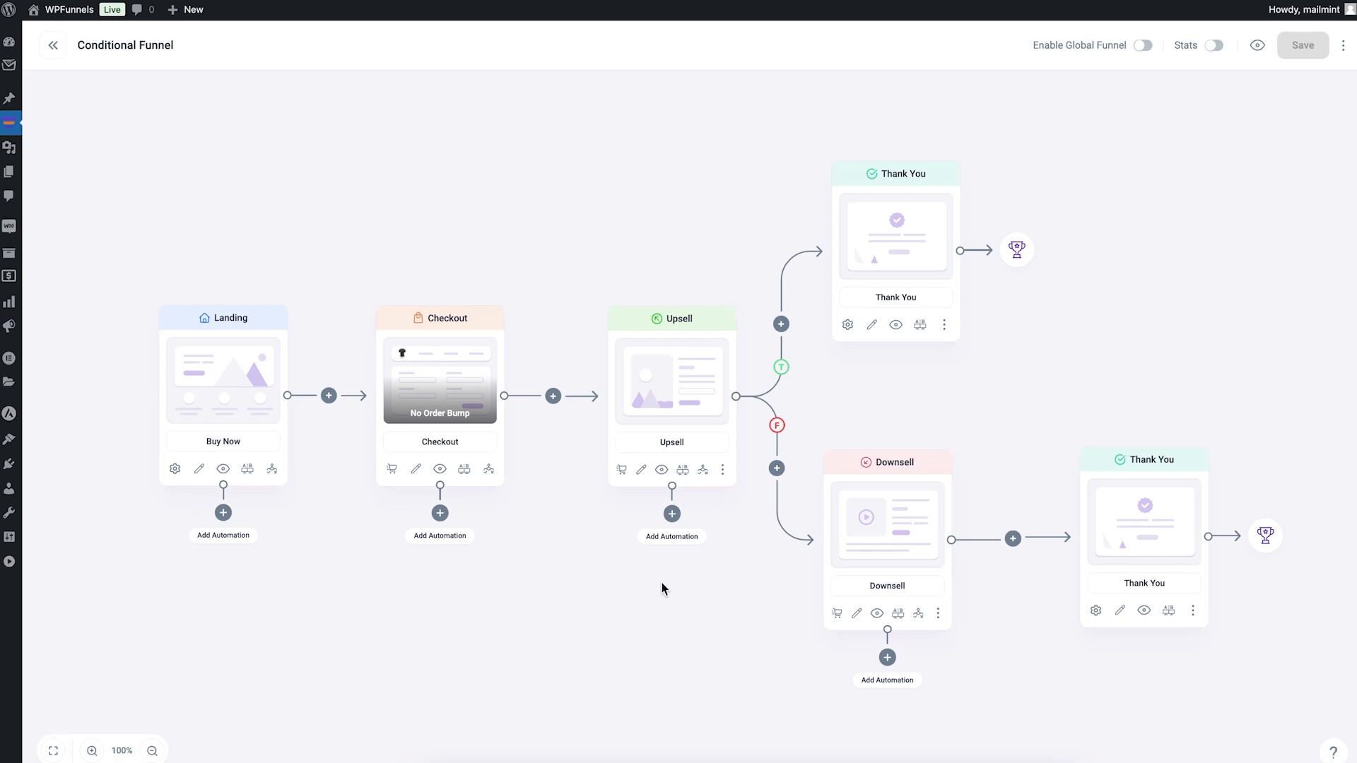
Step: Test the live funnel from the Landing step: purchase the microphone, place the order at checkout and decline the shock mount upsell
click(223, 469)
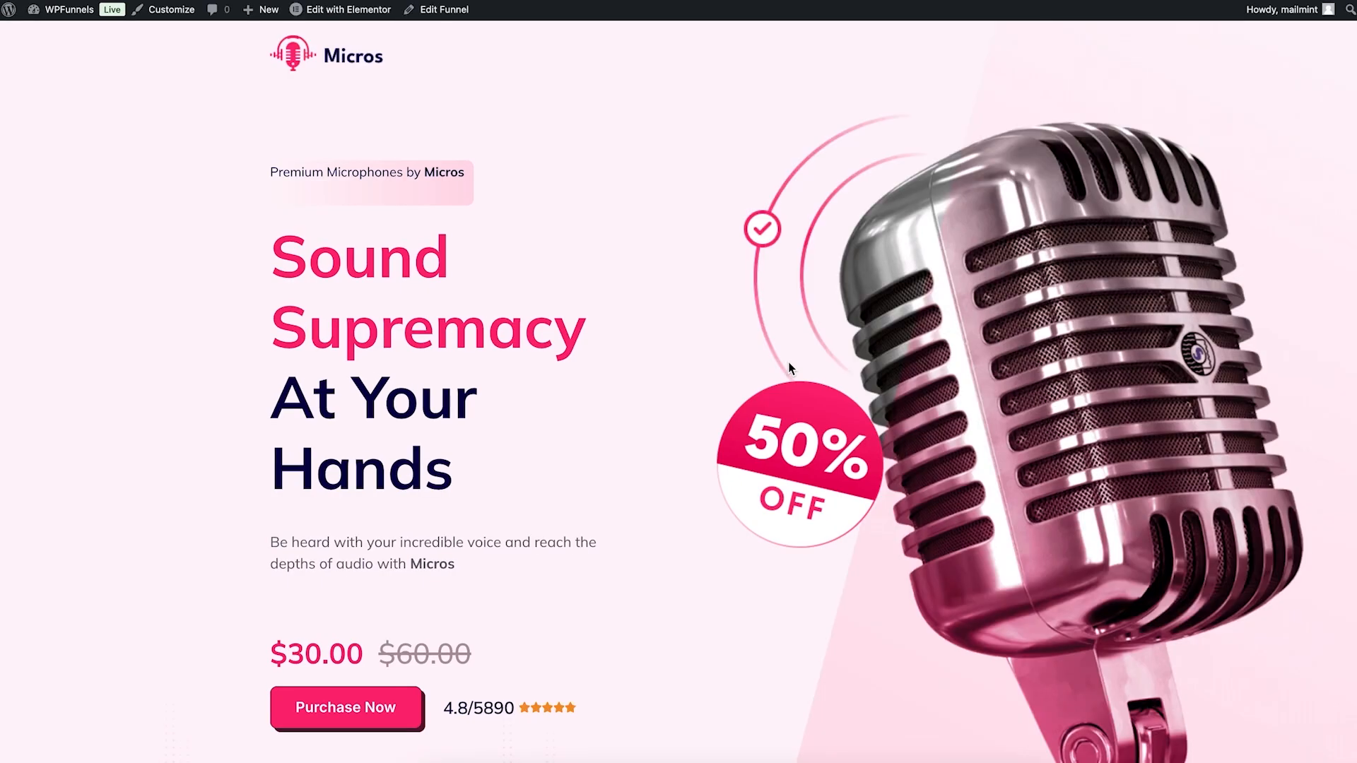
scroll(788, 363, down, 2)
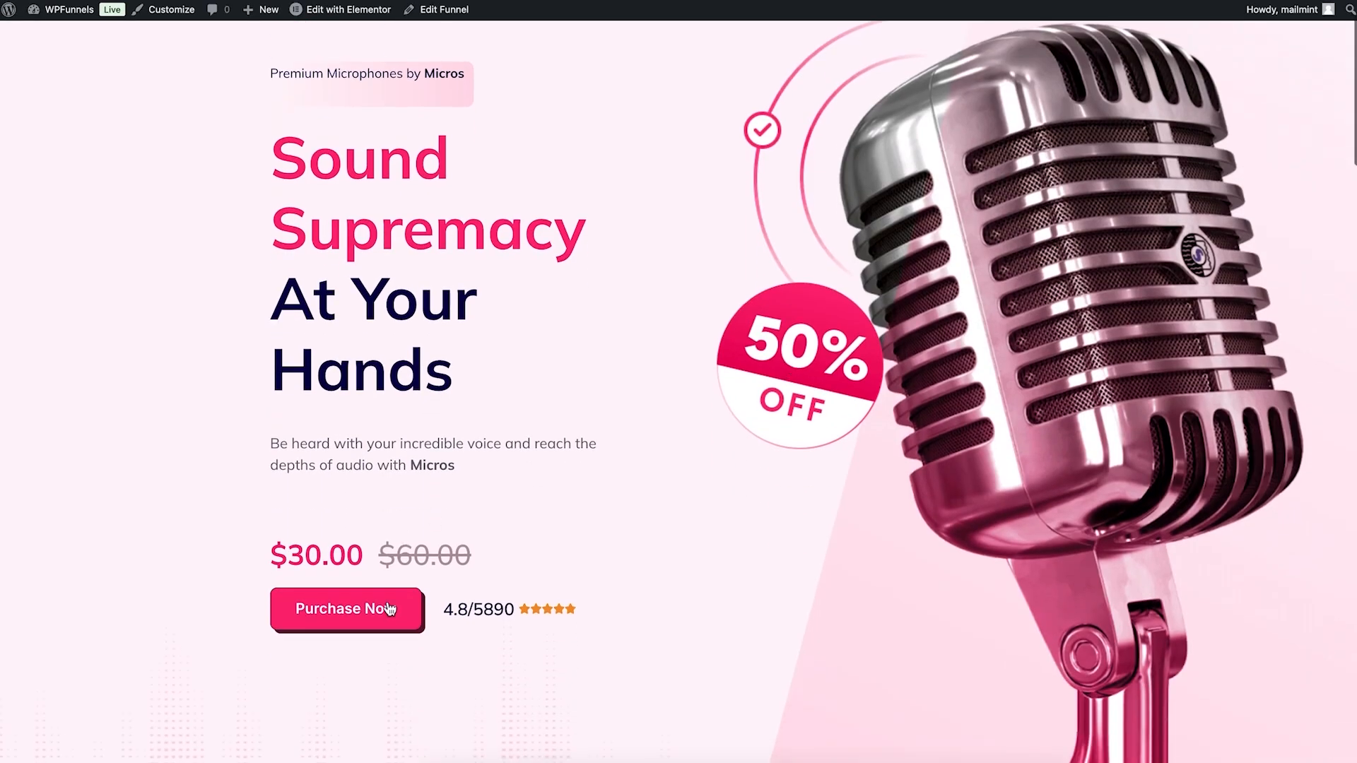
click(388, 622)
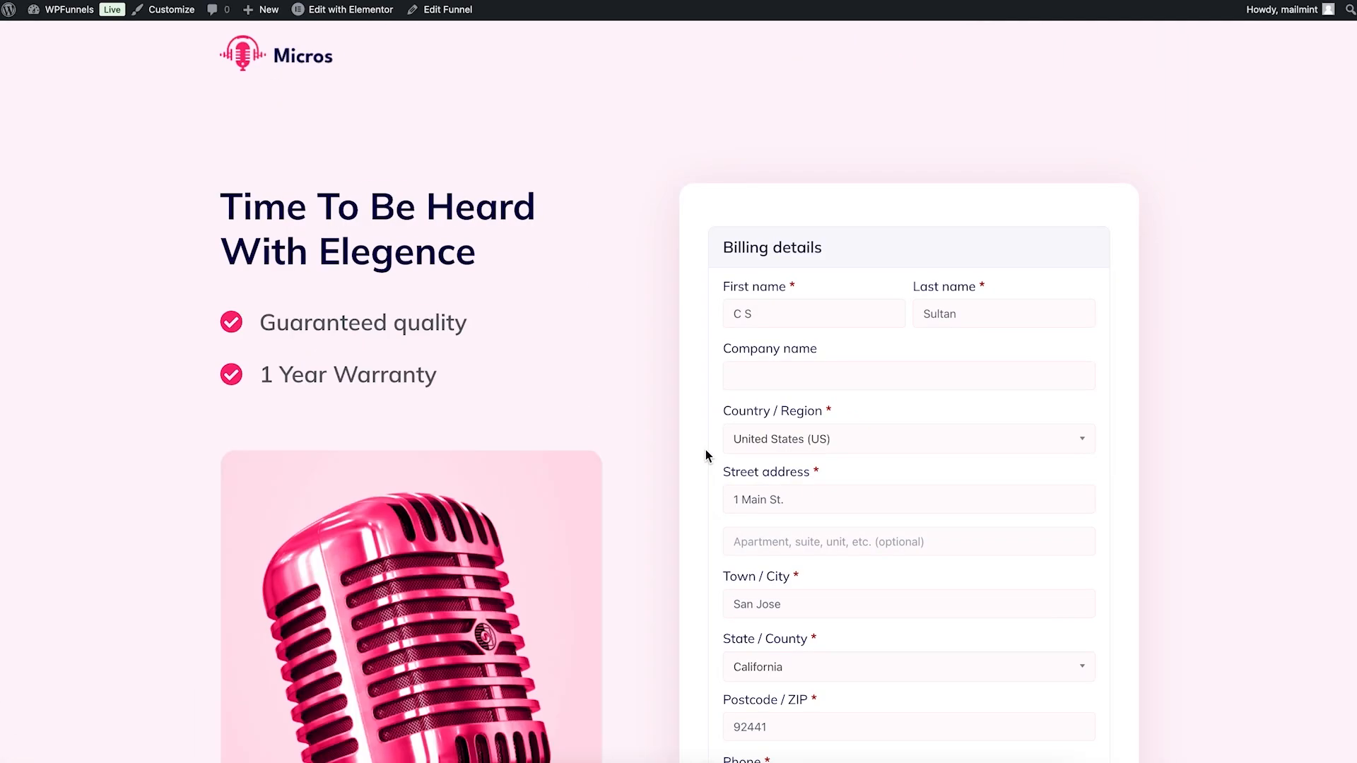
scroll(1193, 418, down, 10)
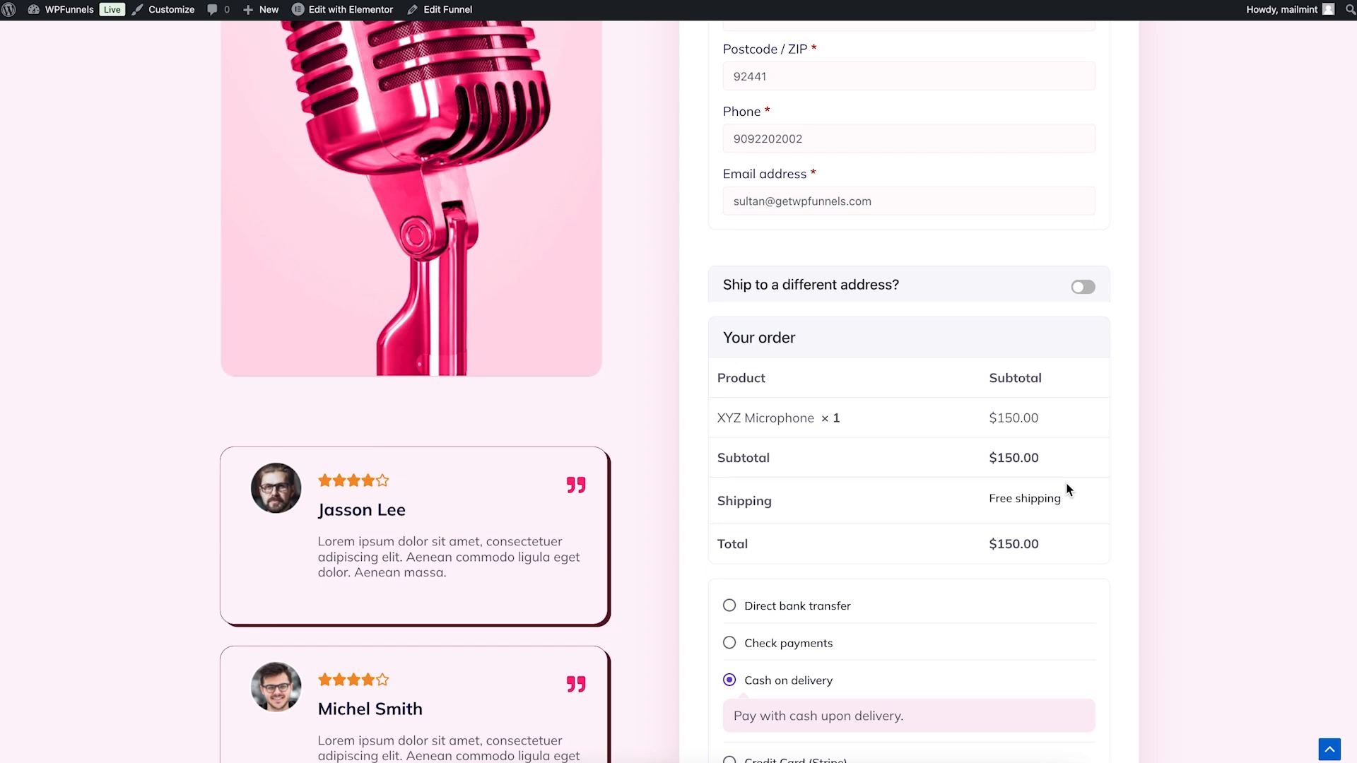
scroll(1067, 487, down, 5)
click(922, 607)
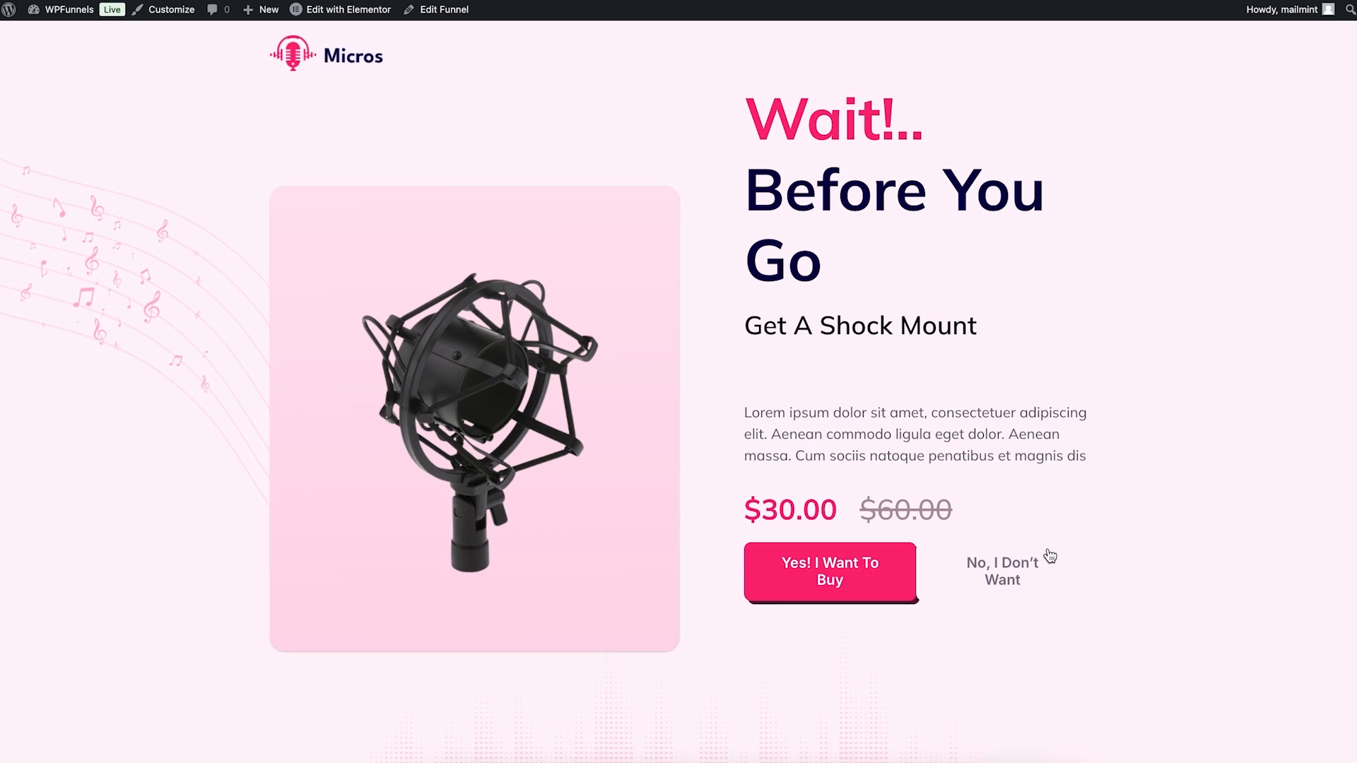
click(1014, 580)
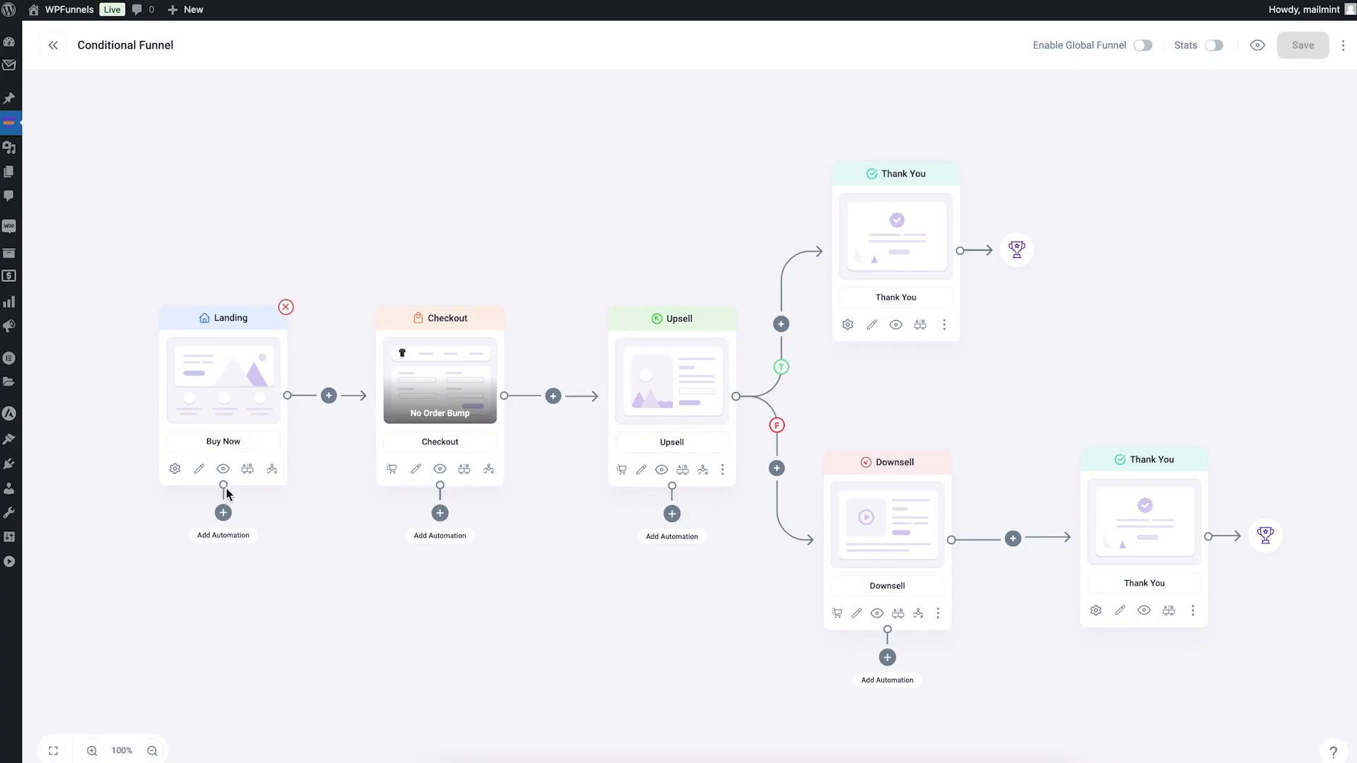
Step: Run the funnel again from the Landing step, place the microphone order, accept the shock mount upsell and review the thank you page's order details
click(222, 470)
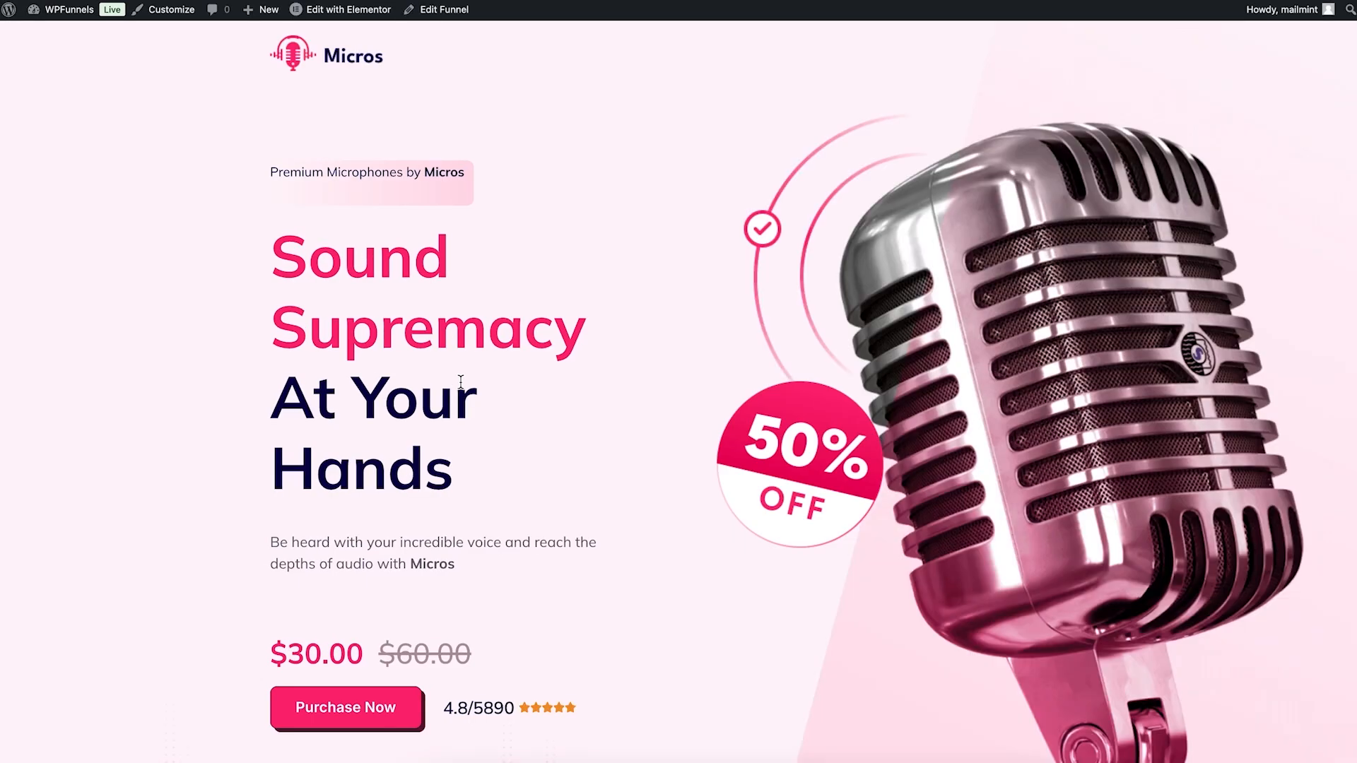
scroll(460, 383, down, 4)
click(373, 446)
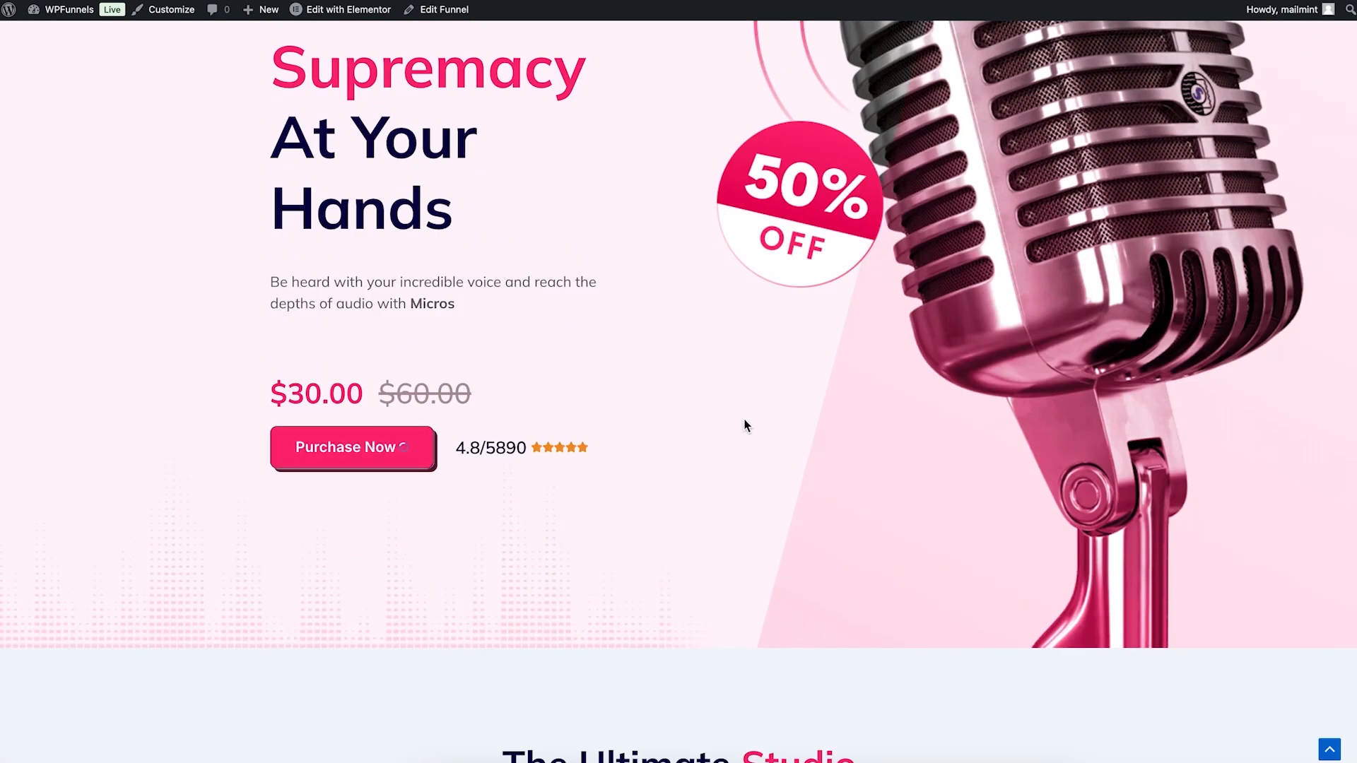
scroll(745, 422, down, 13)
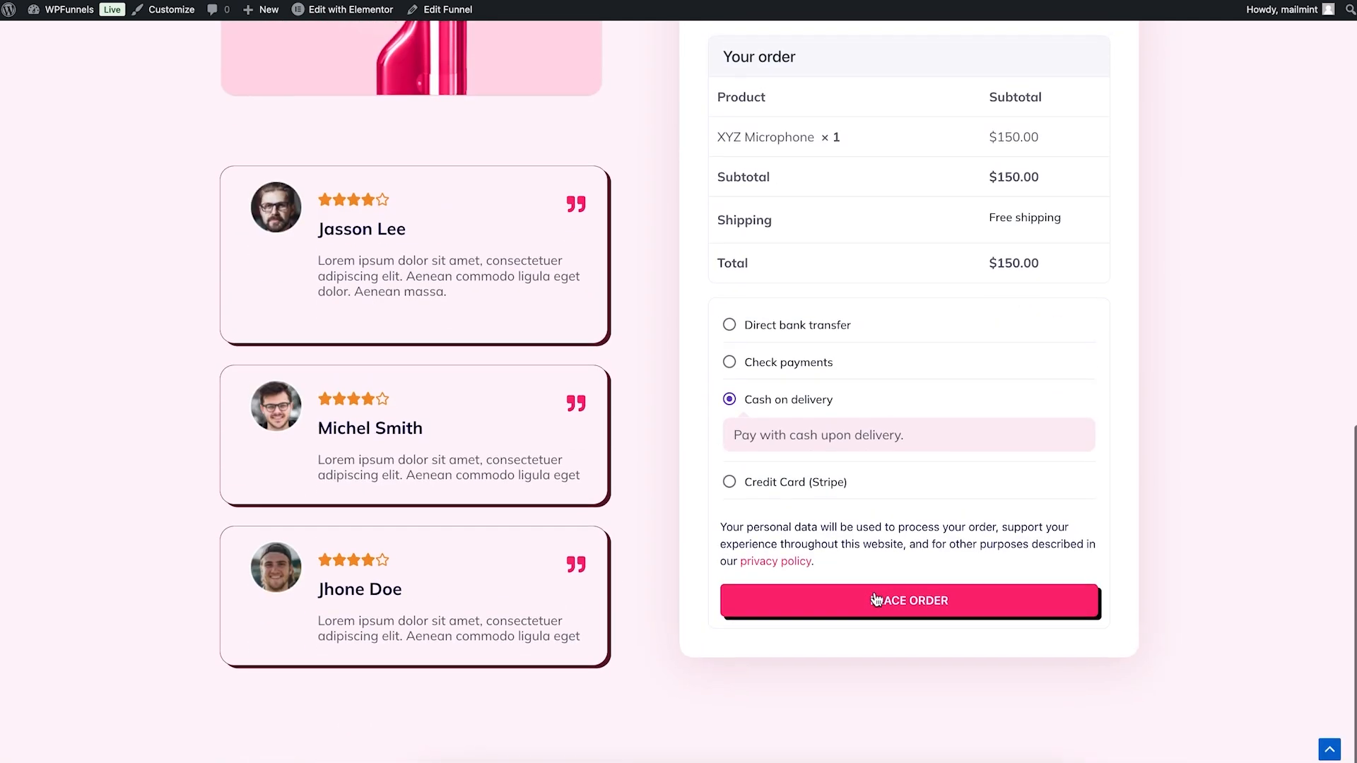
click(878, 602)
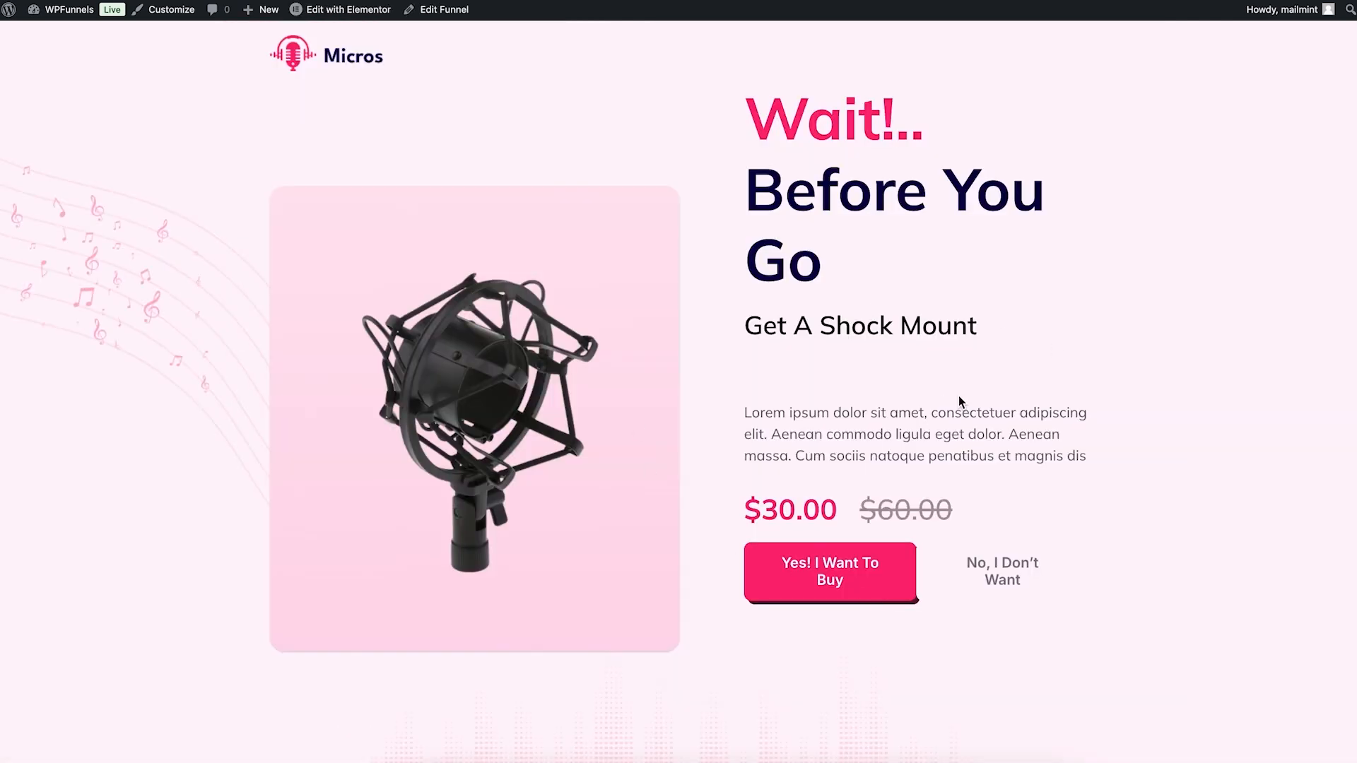
click(847, 582)
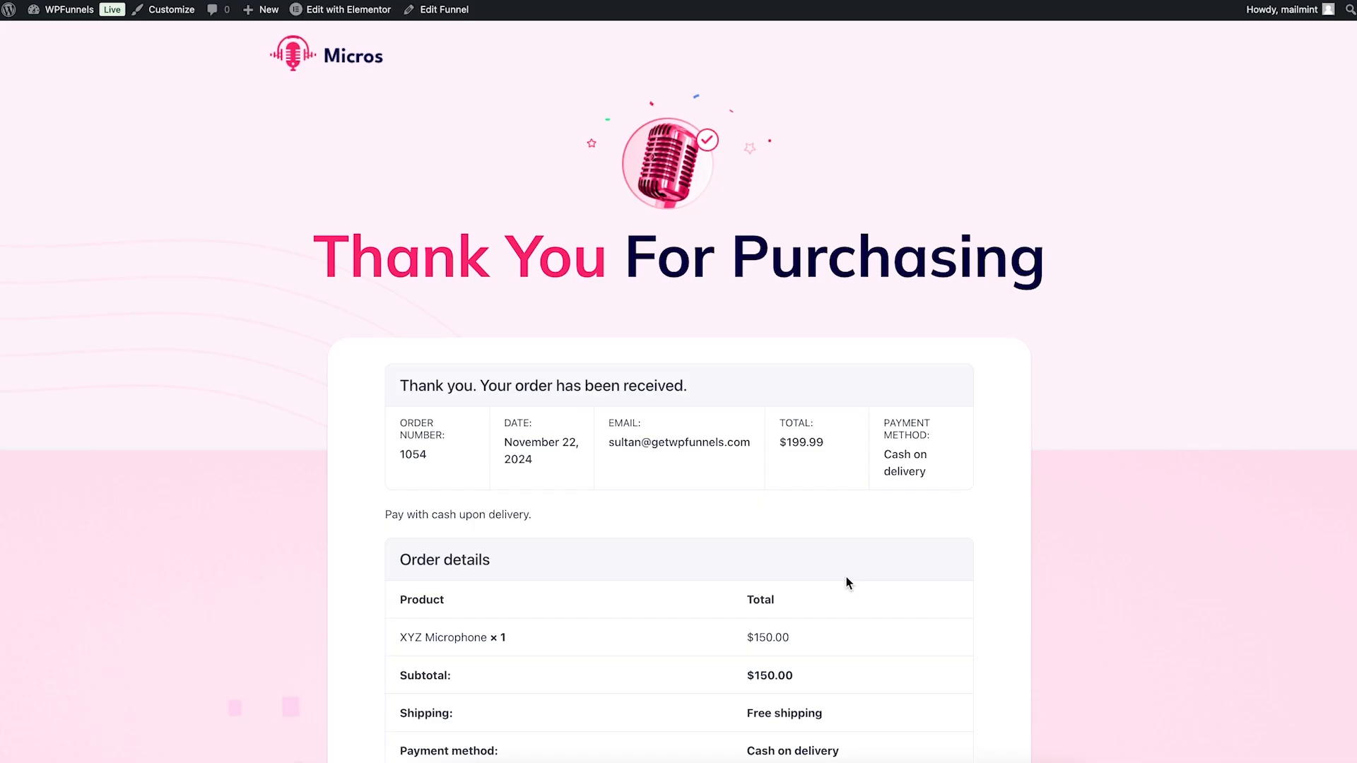
scroll(924, 505, down, 9)
scroll(924, 506, up, 9)
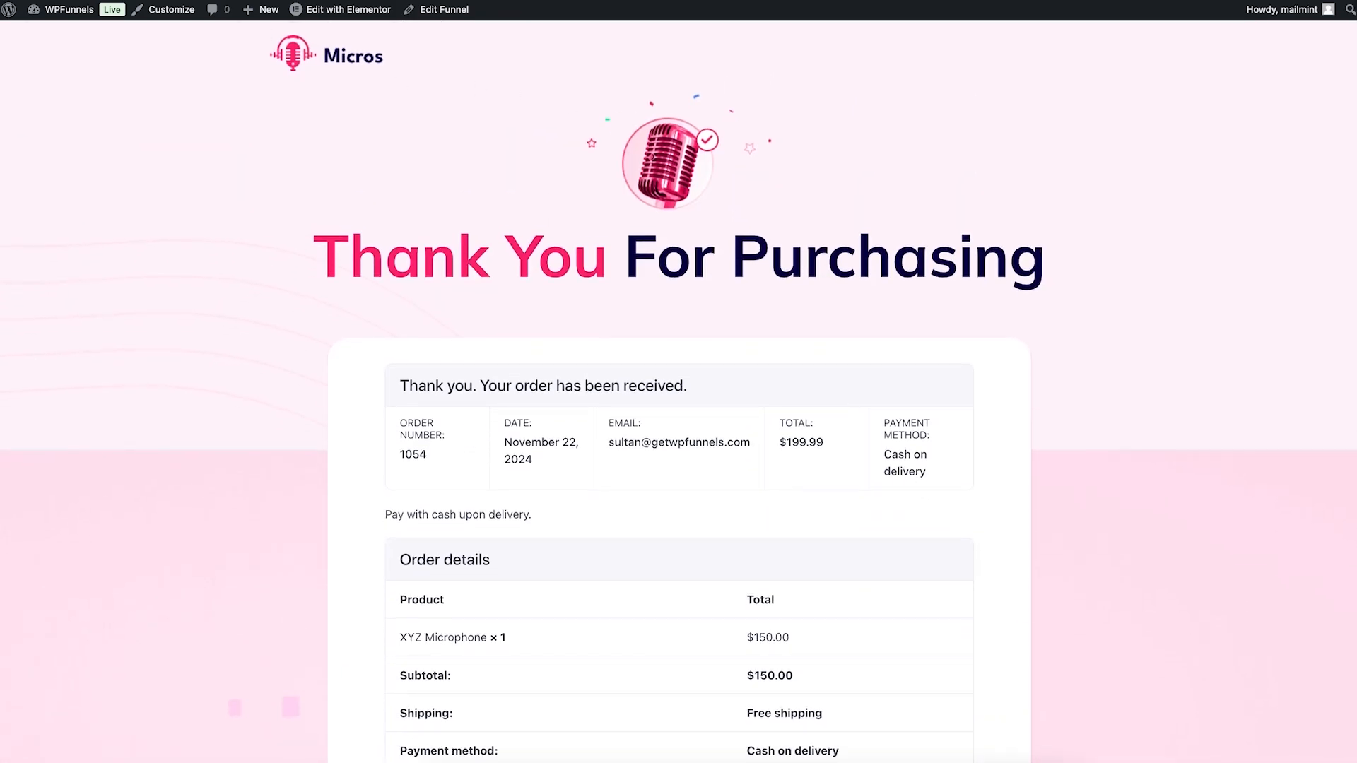